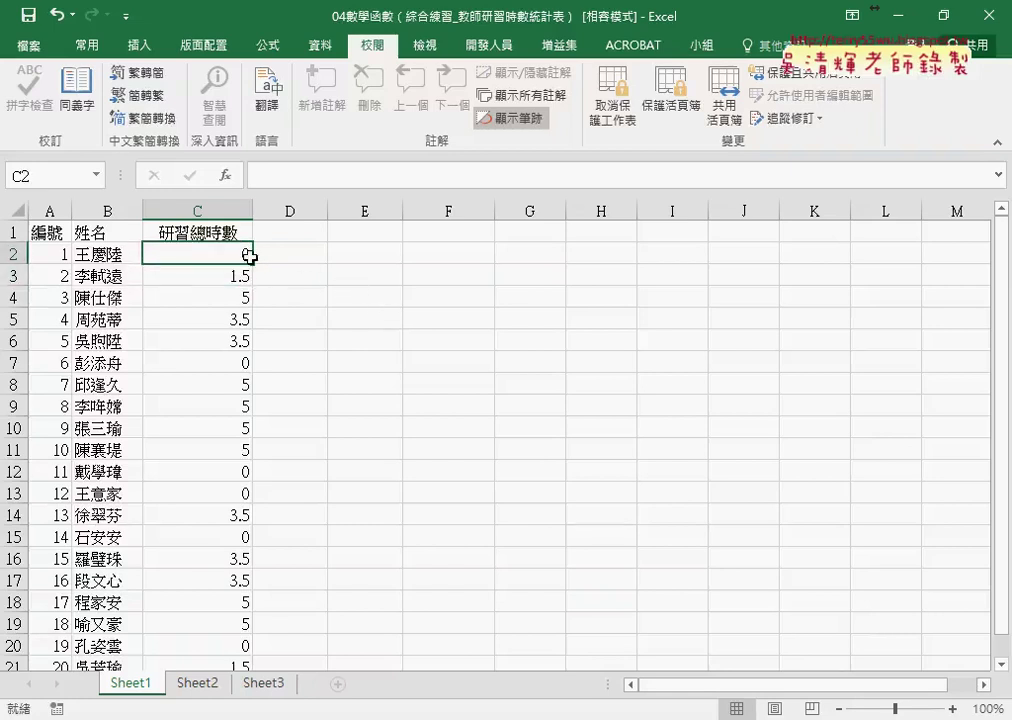
- Try editing cell C2 and another cell on the protected Sheet1, dismissing each protection warning
double_click(249, 257)
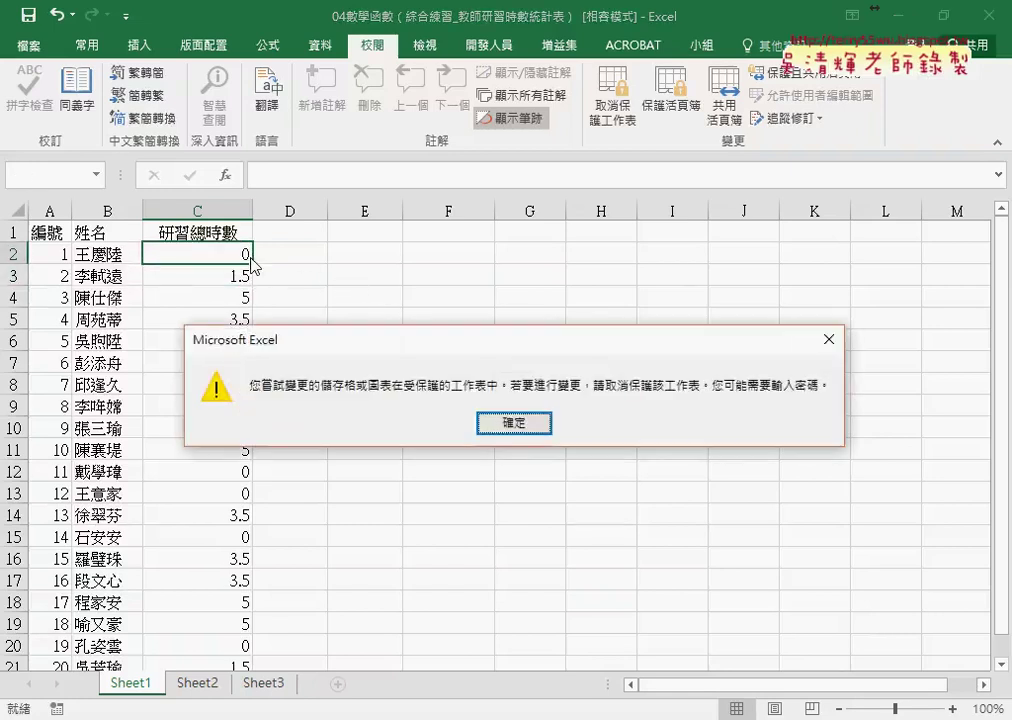
click(514, 424)
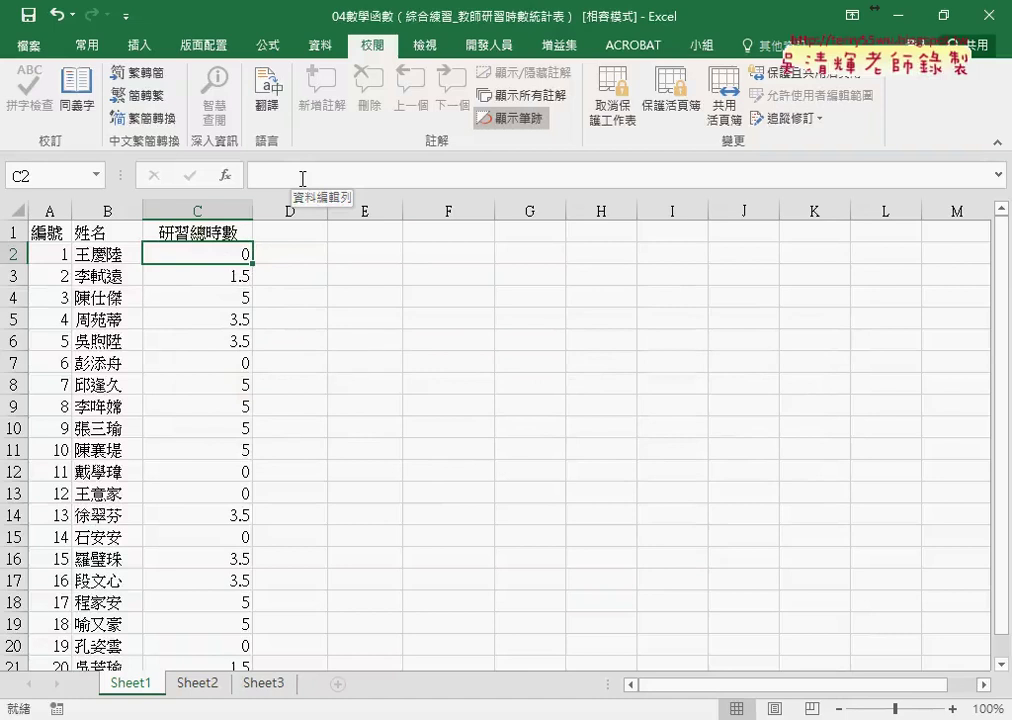
click(302, 178)
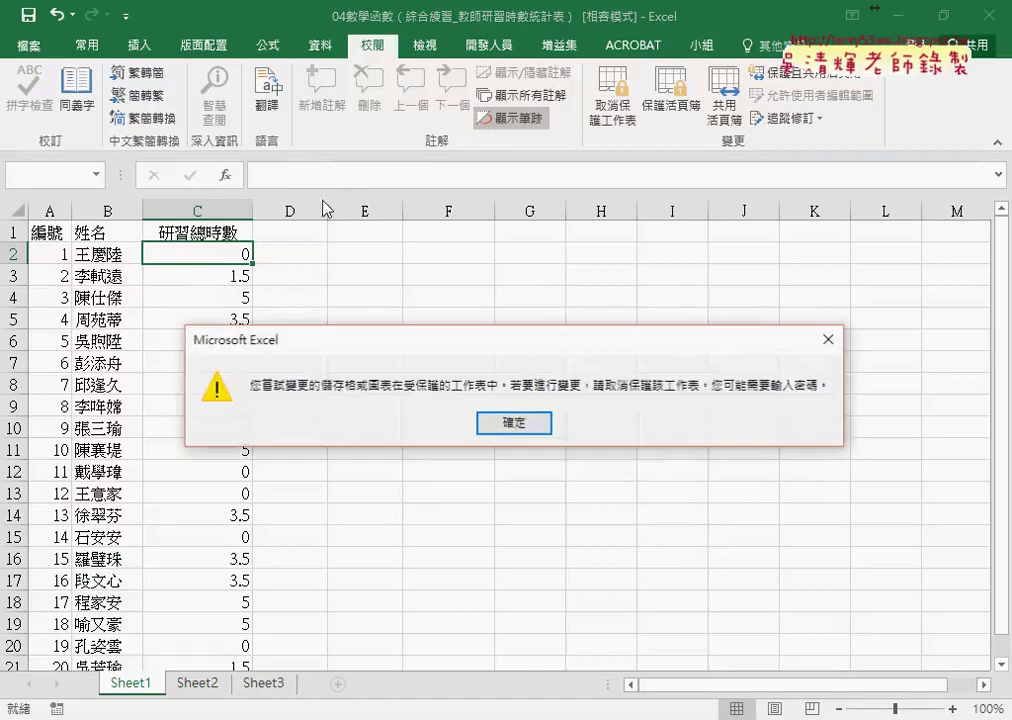
click(543, 434)
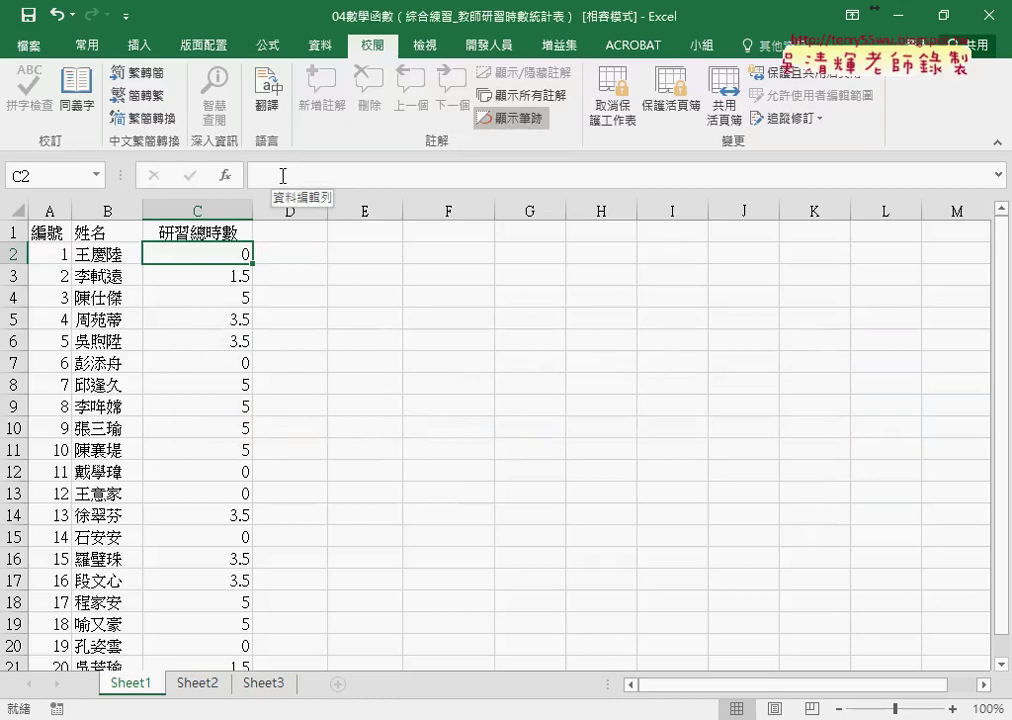
- Attempt to unprotect the sheet and dismiss the incorrect-password error
click(606, 118)
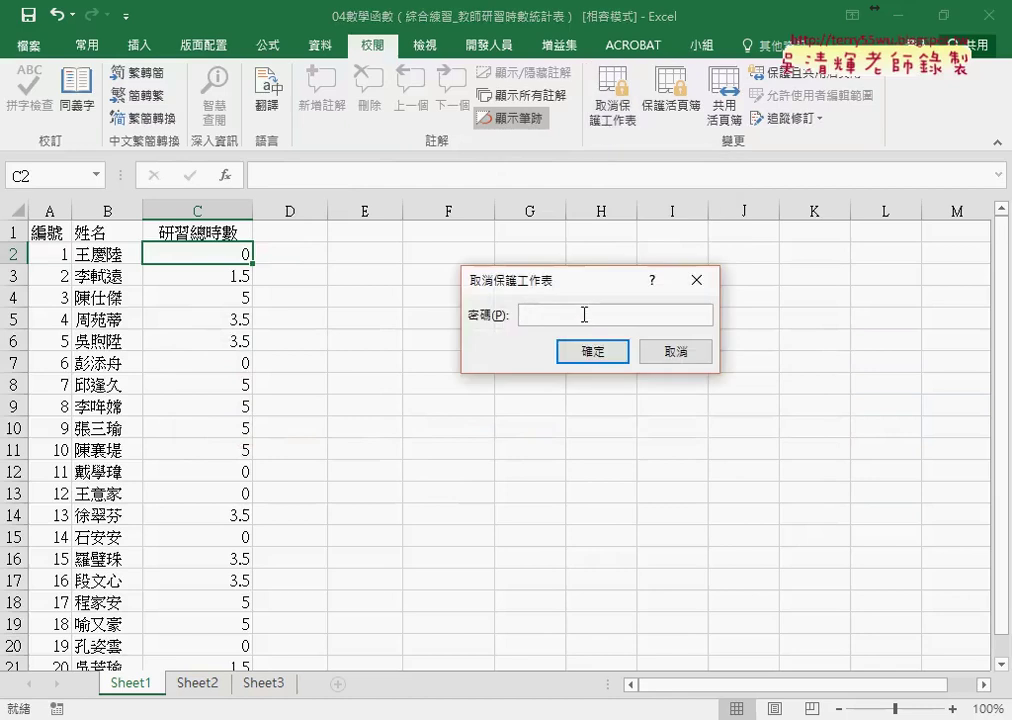
click(584, 355)
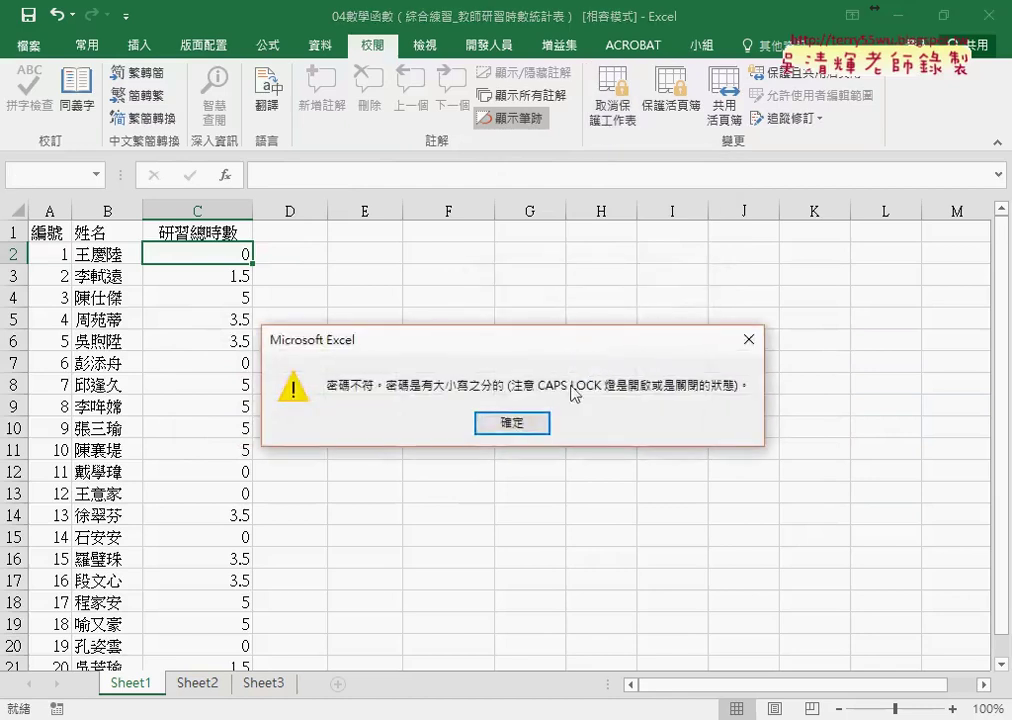
click(525, 424)
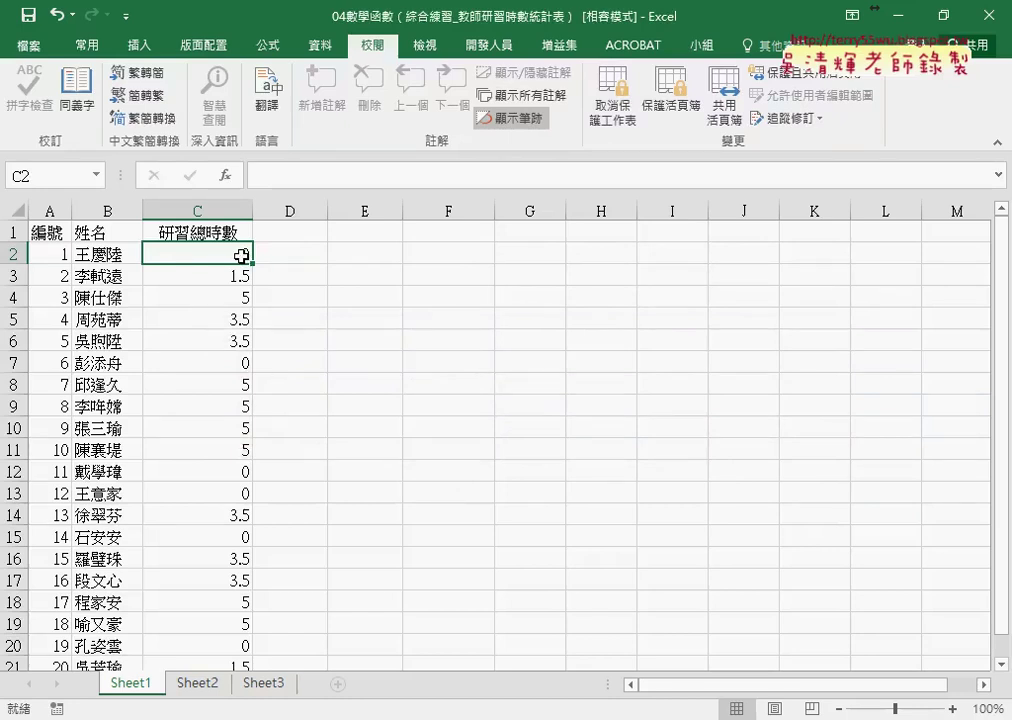
- Check the workbook's file info page, then close the workbook and save the changes
click(30, 45)
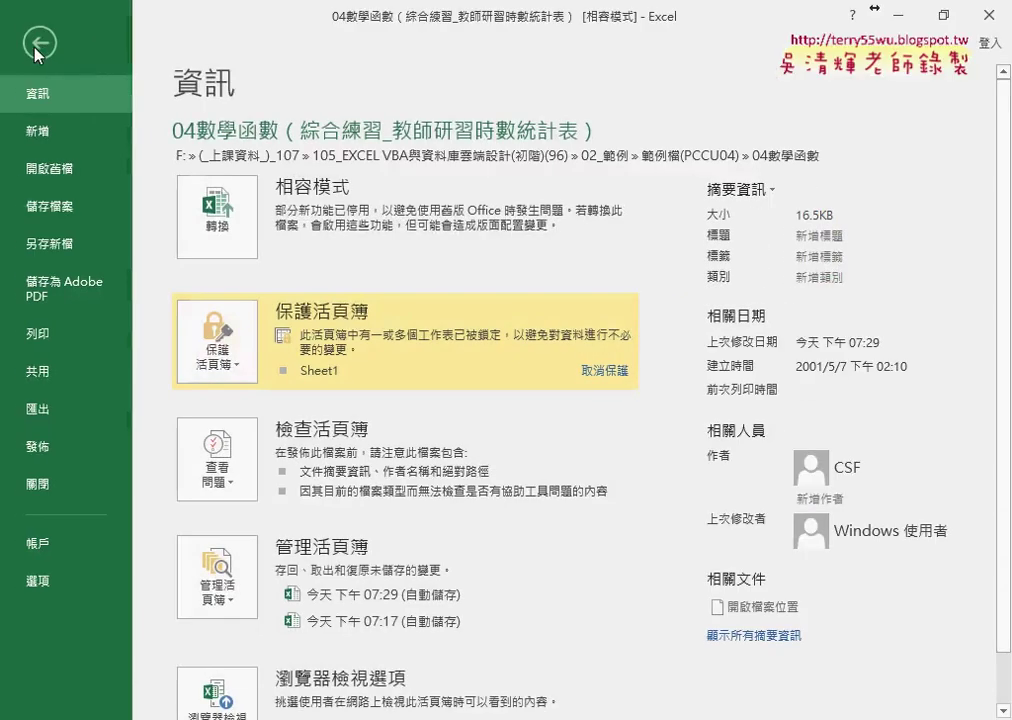
click(38, 42)
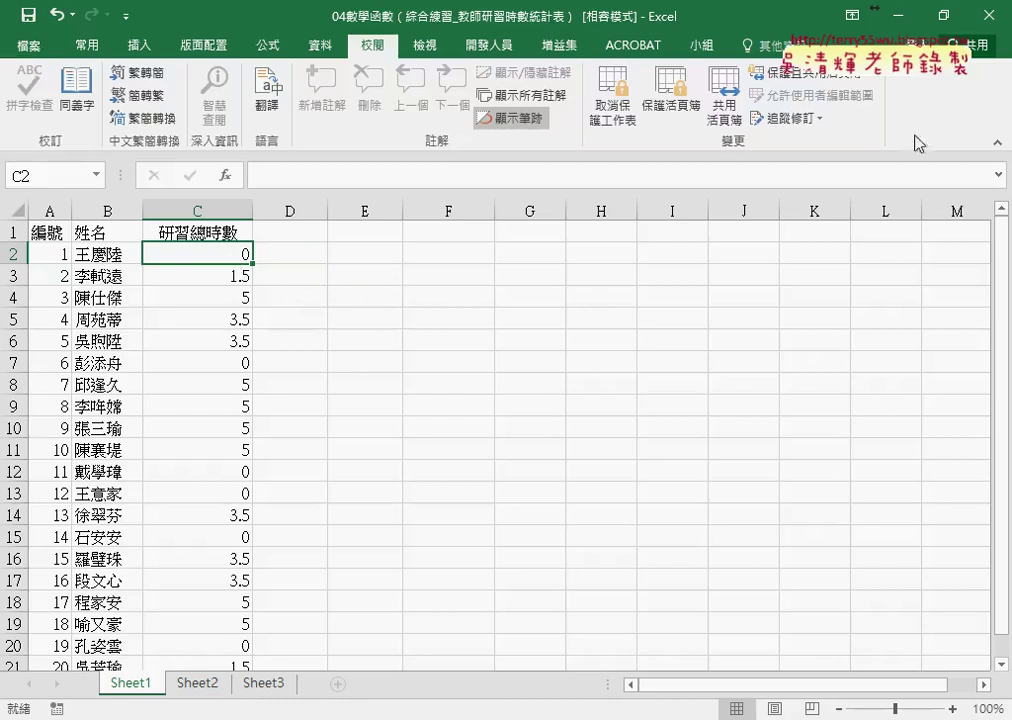
click(987, 20)
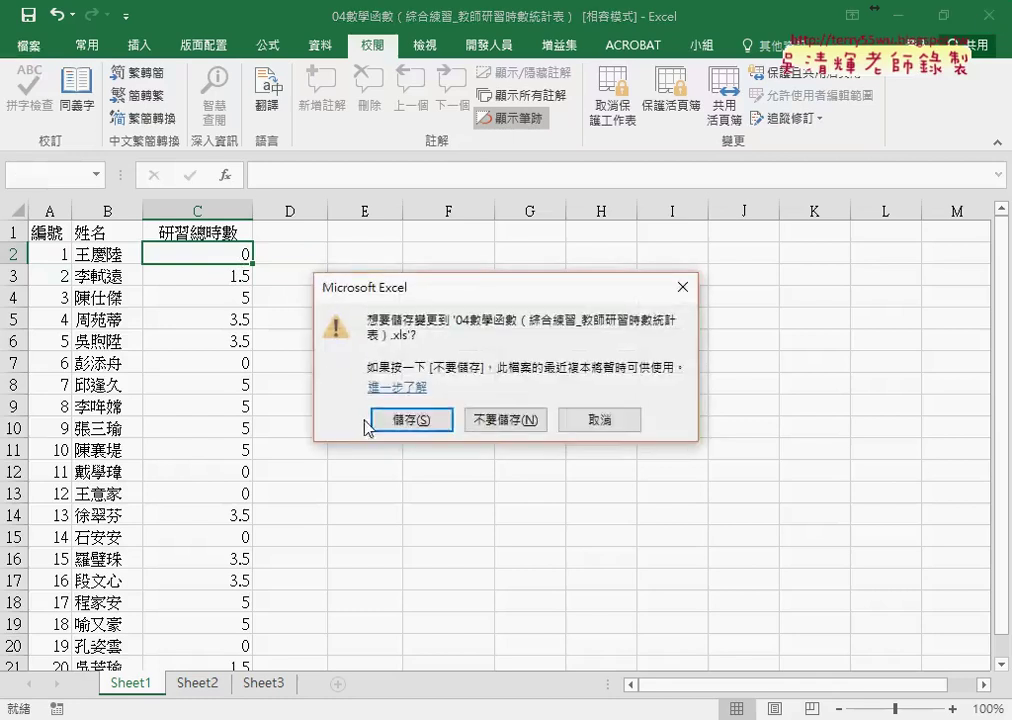
click(400, 420)
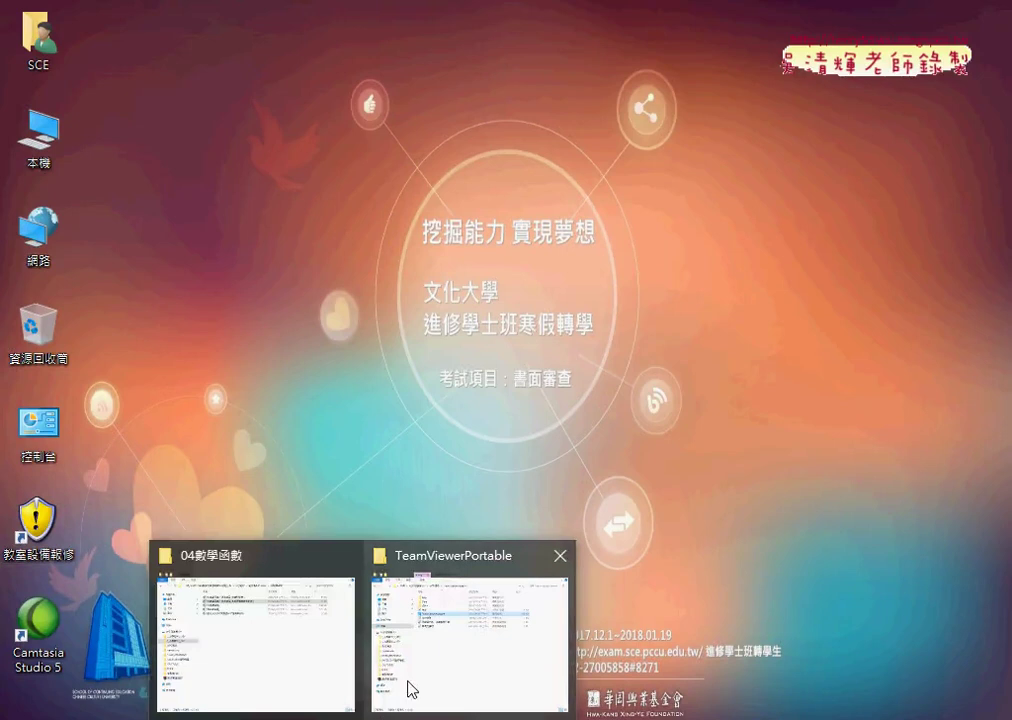
- In Google Drive settings, toggle convert-uploads off and back on so uploads convert to Google editor format
click(320, 545)
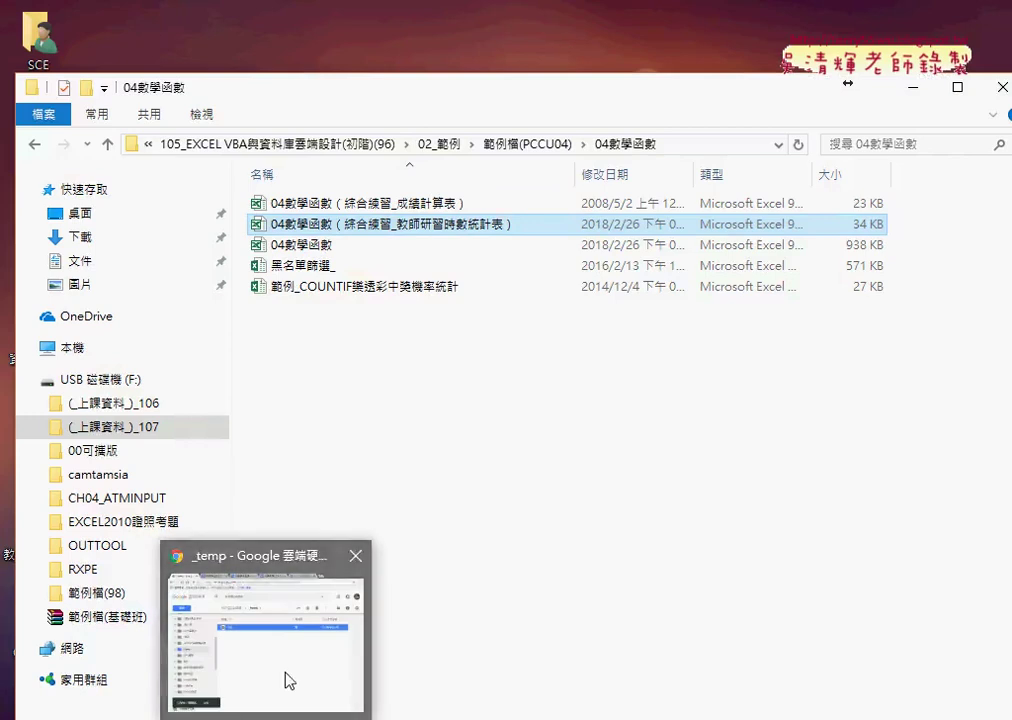
click(289, 677)
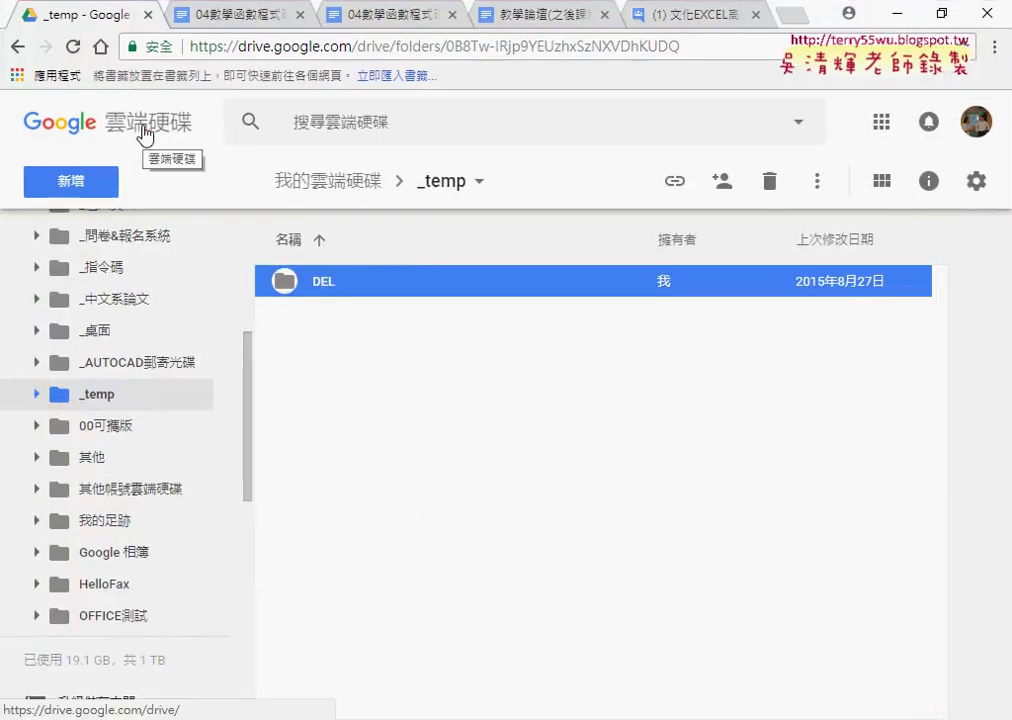
click(977, 185)
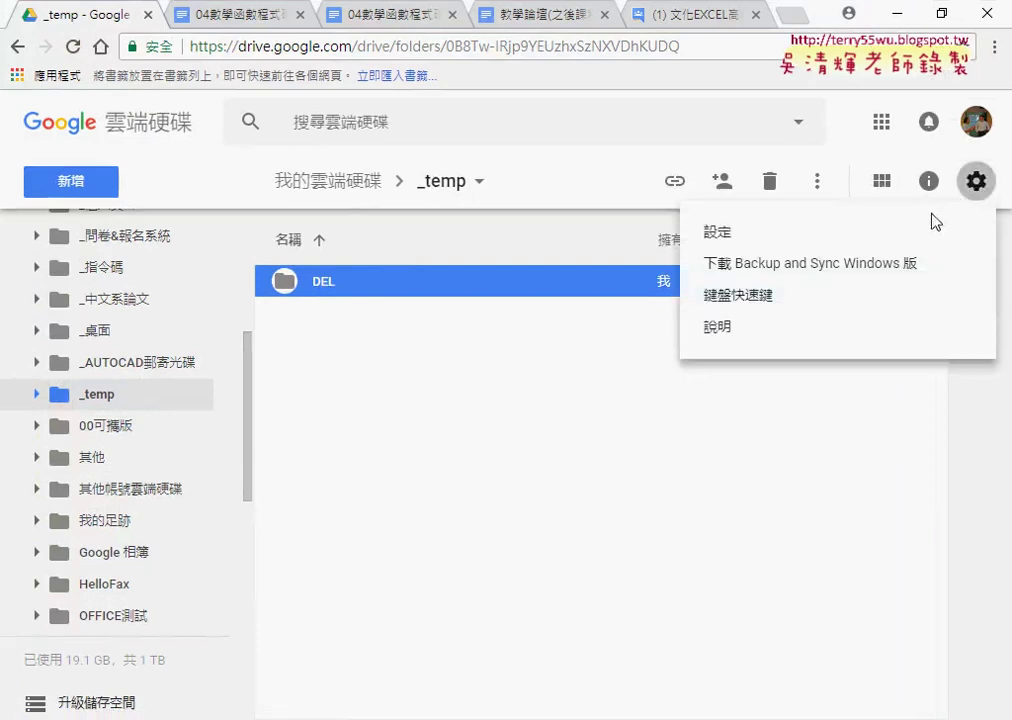
click(891, 234)
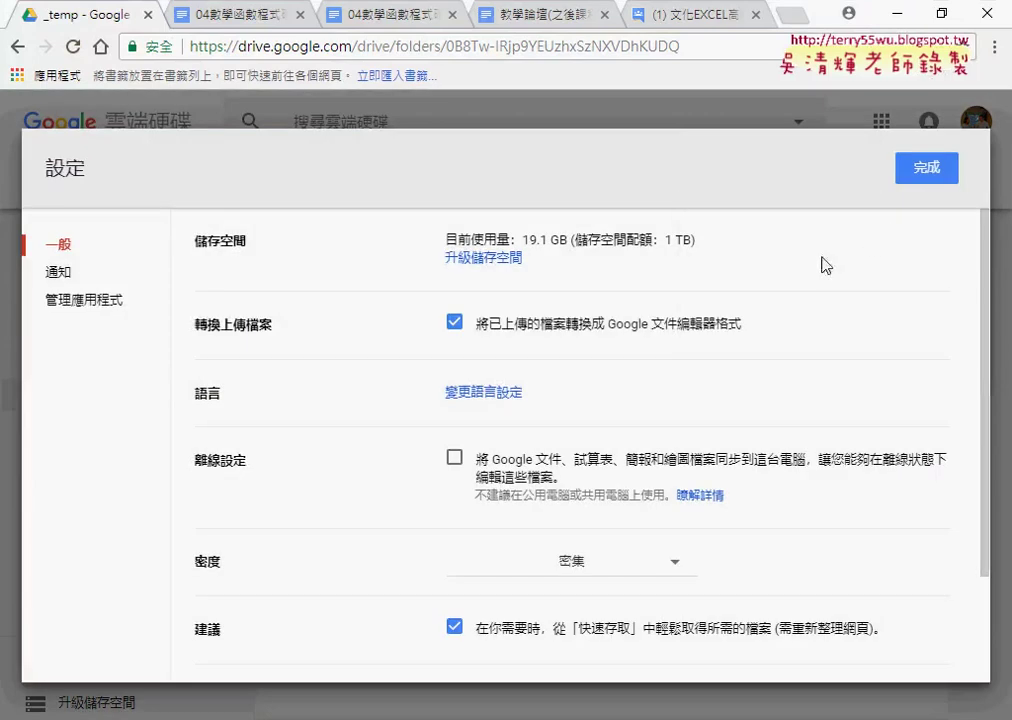
click(645, 325)
click(456, 323)
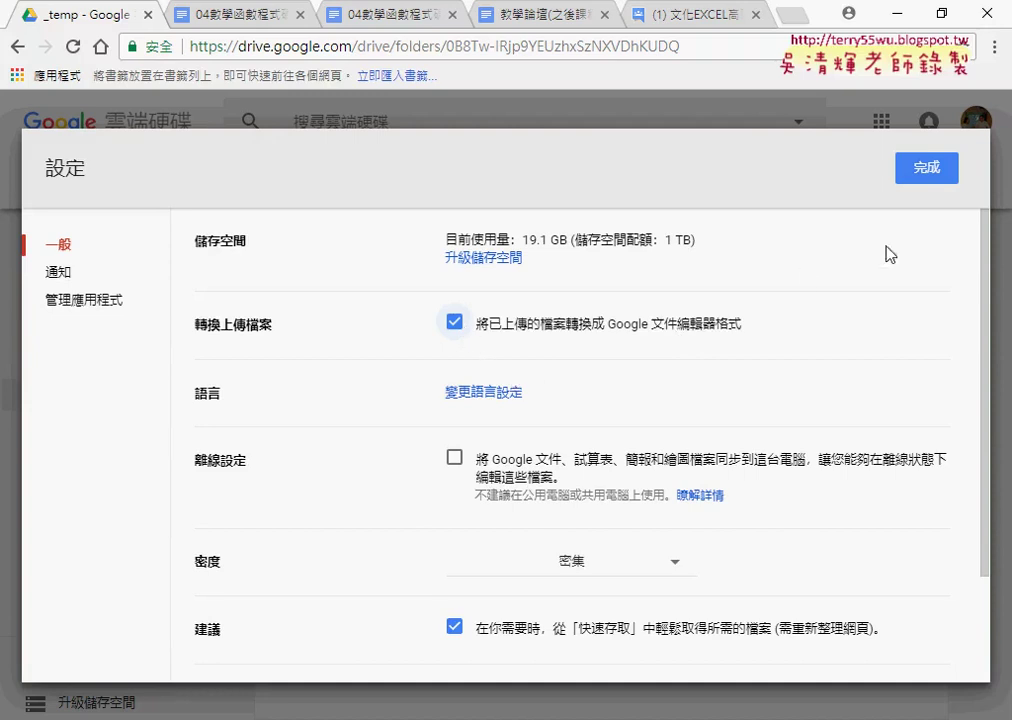
click(927, 172)
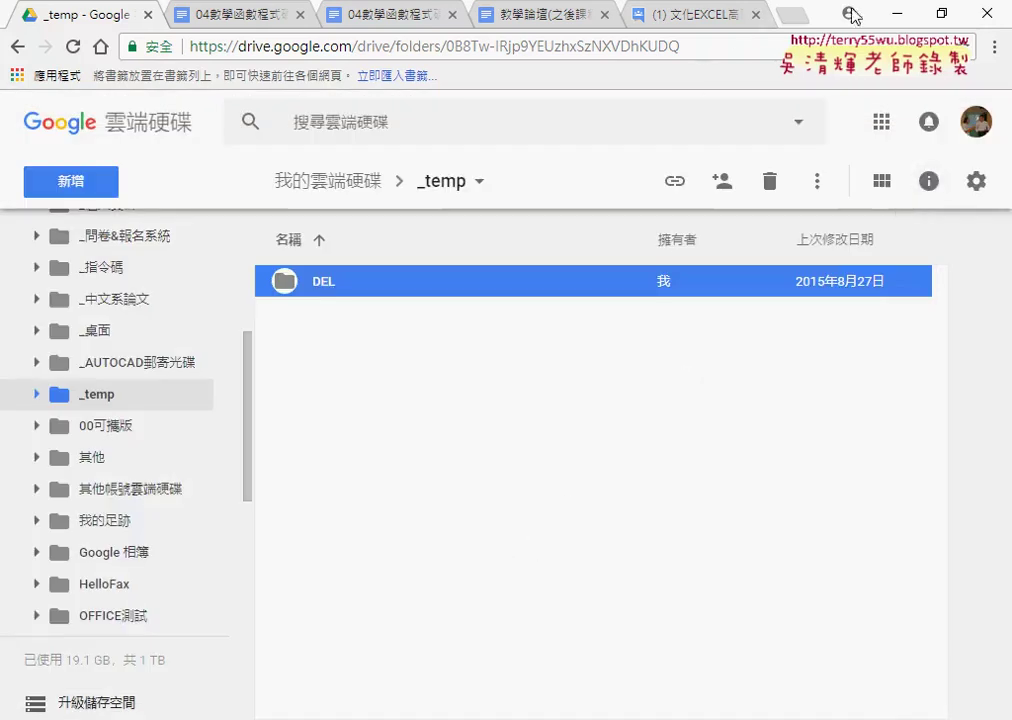
- Drag the training-hours .xls workbook from Explorer into the Drive _temp folder to upload it
click(940, 20)
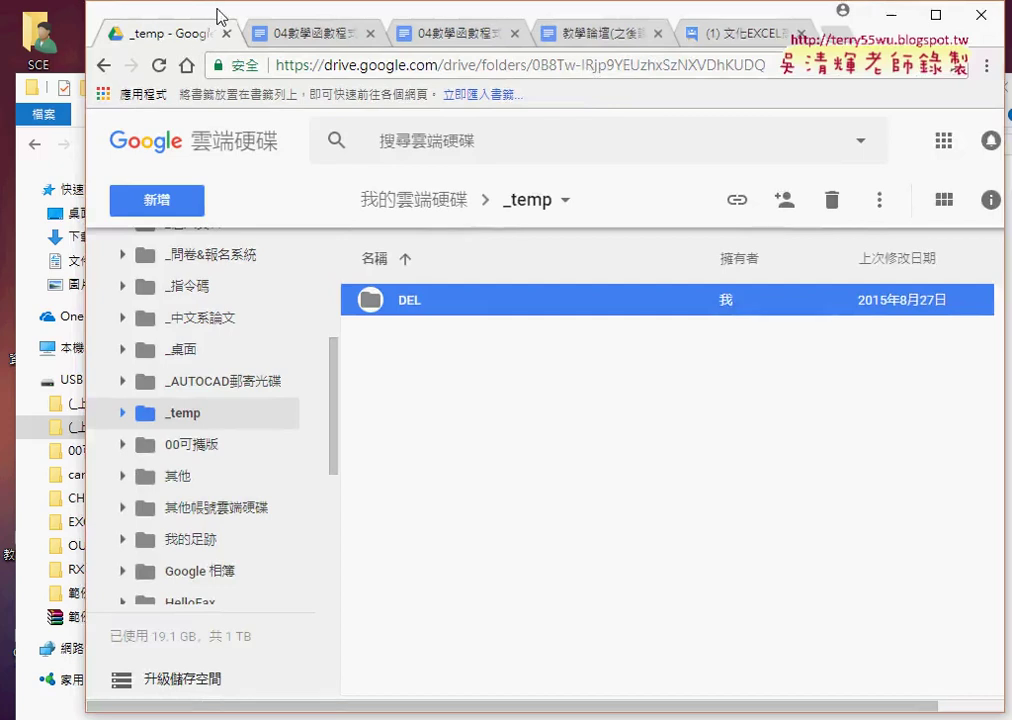
drag(285, 16, 476, 22)
drag(290, 223, 710, 431)
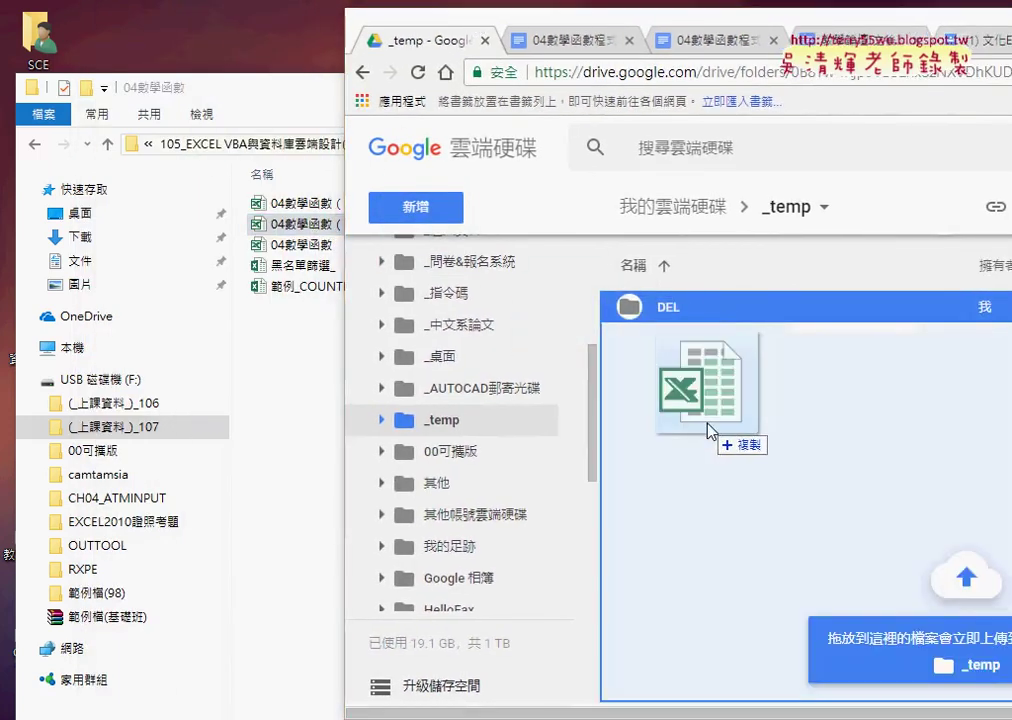
drag(708, 430, 813, 508)
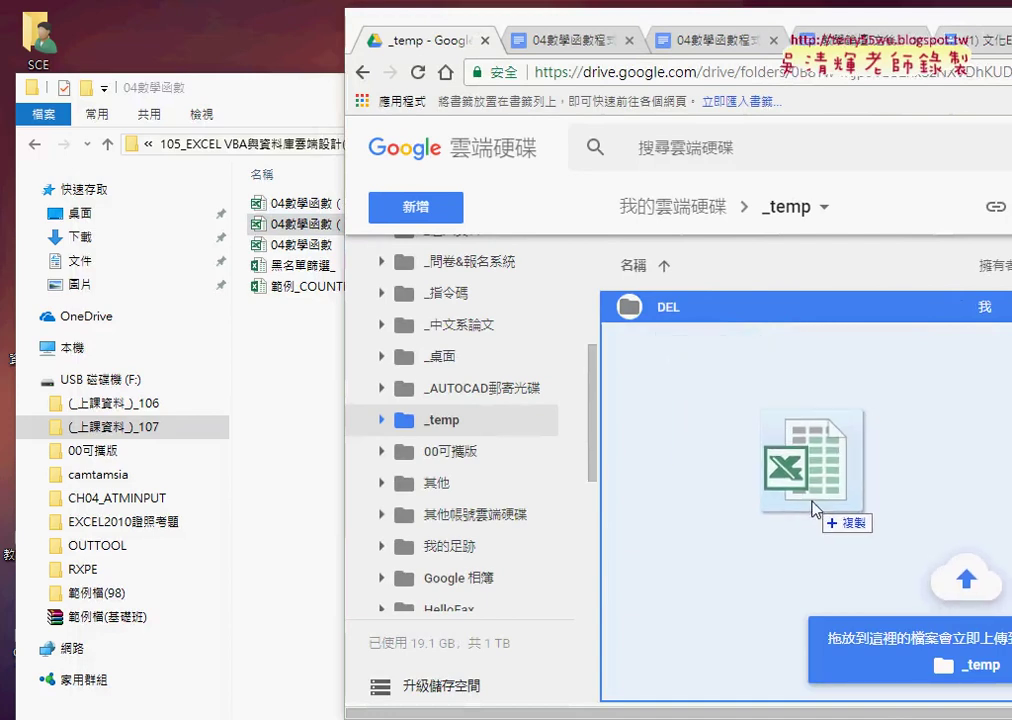
mouse_move(813, 508)
mouse_down()
mouse_move(312, 252)
mouse_move(330, 265)
mouse_up()
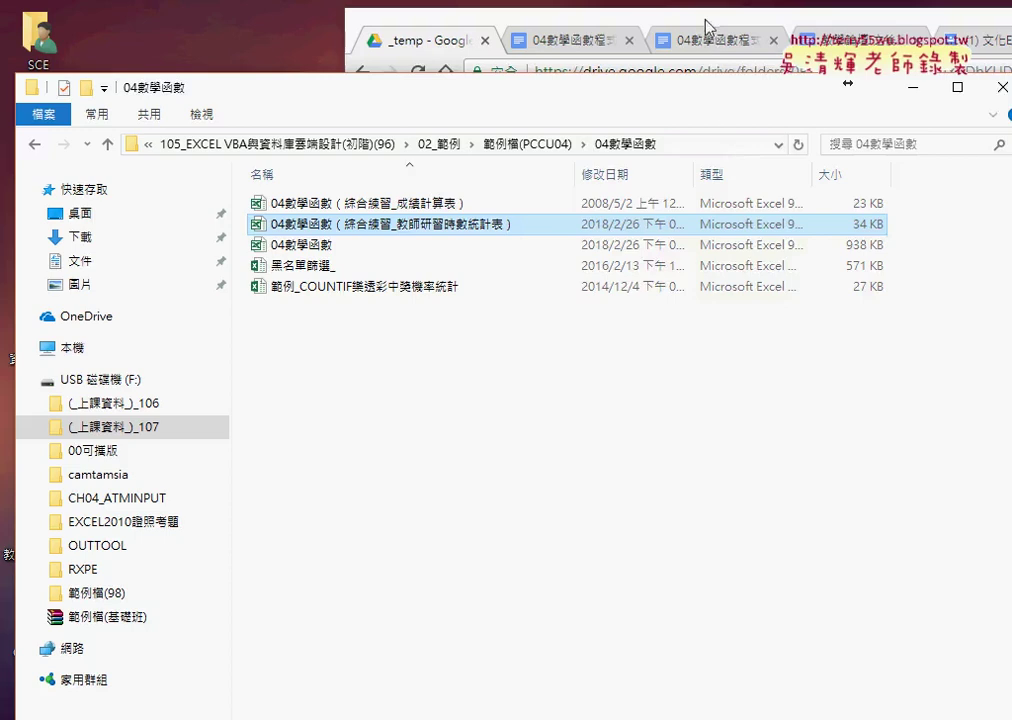
click(706, 24)
right_click(707, 447)
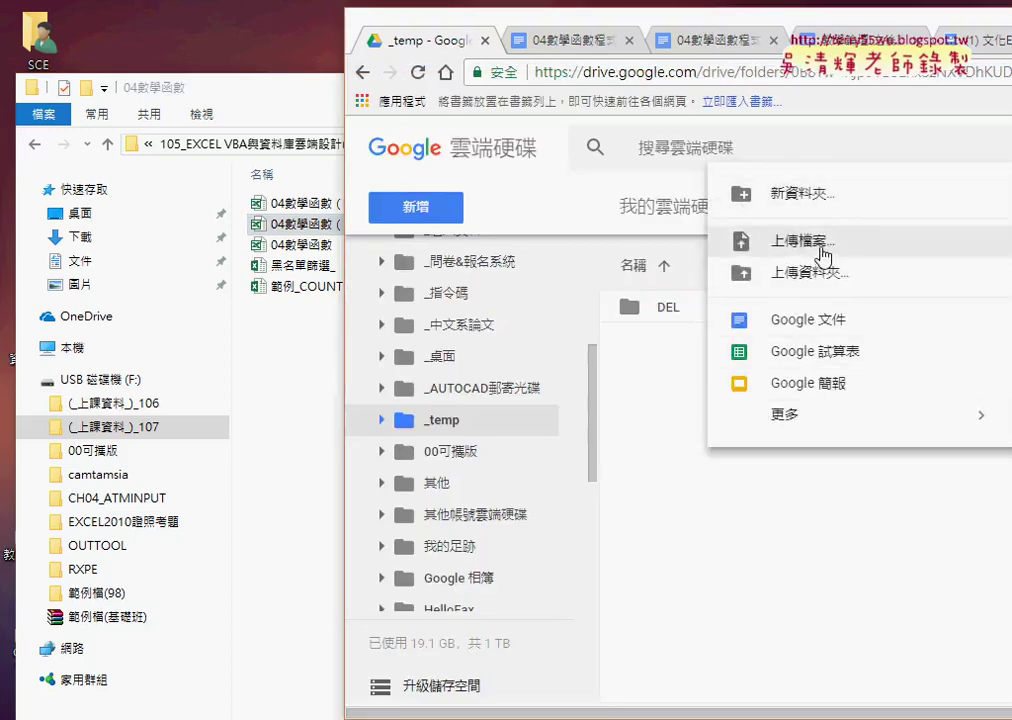
drag(305, 224, 855, 548)
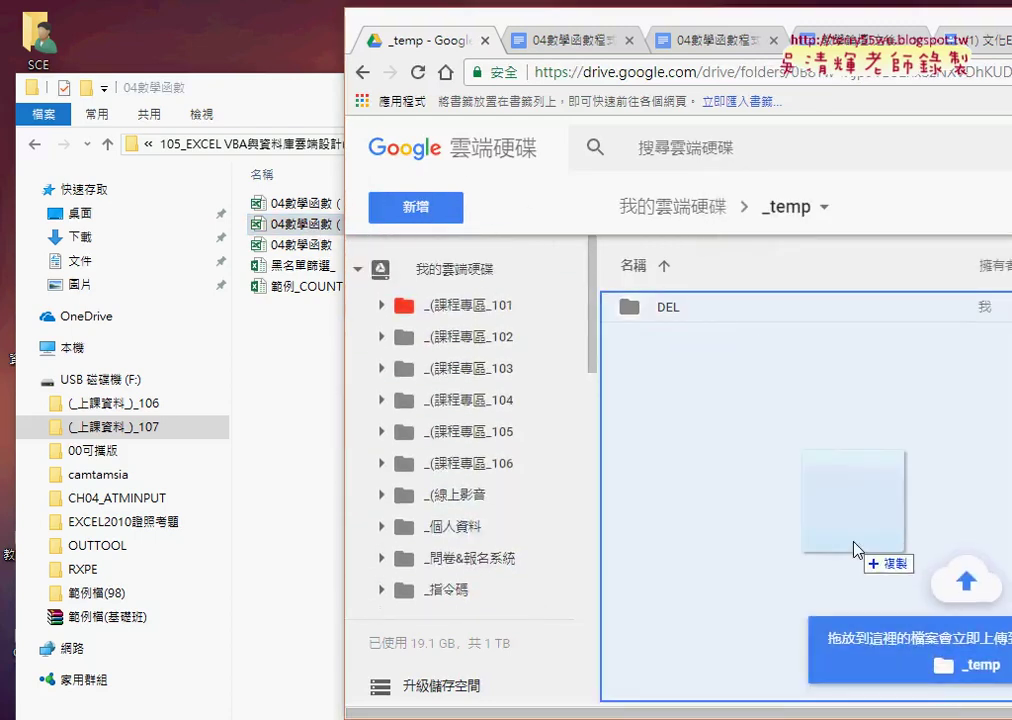
drag(855, 548, 855, 548)
- Maximize Chrome and recheck that Drive settings still convert uploads to Google format
double_click(840, 25)
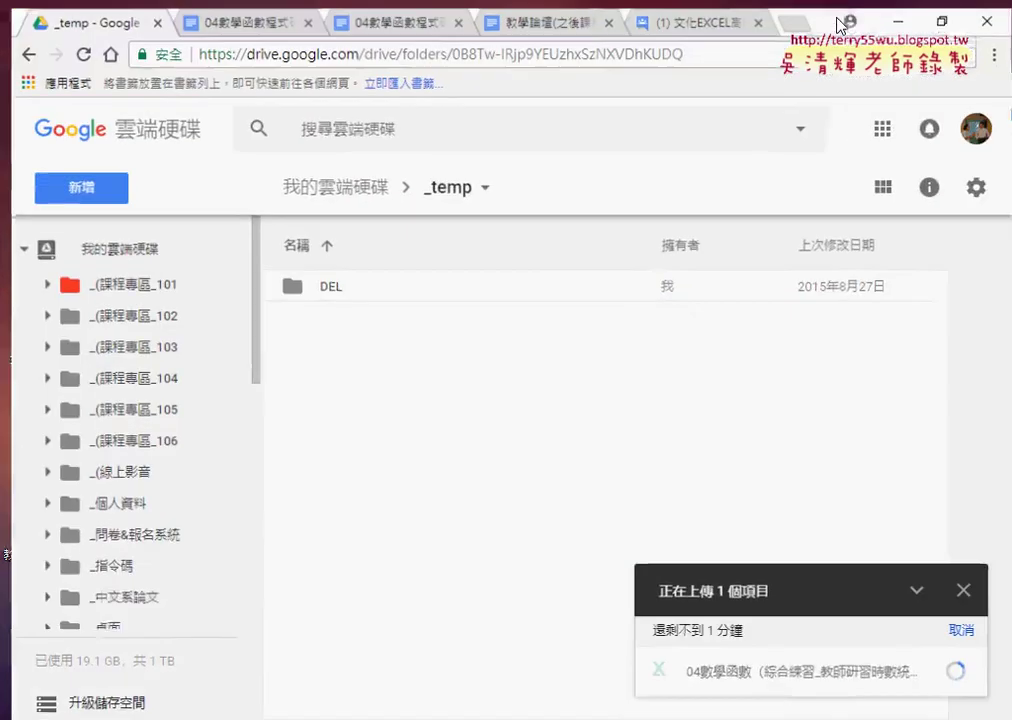
click(976, 183)
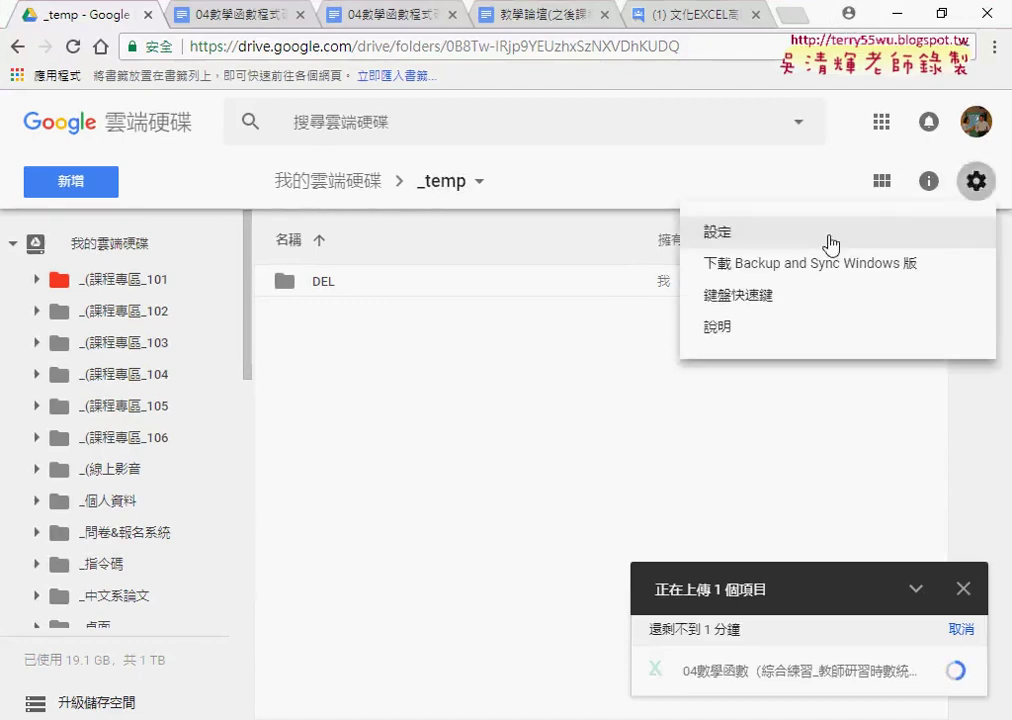
click(830, 244)
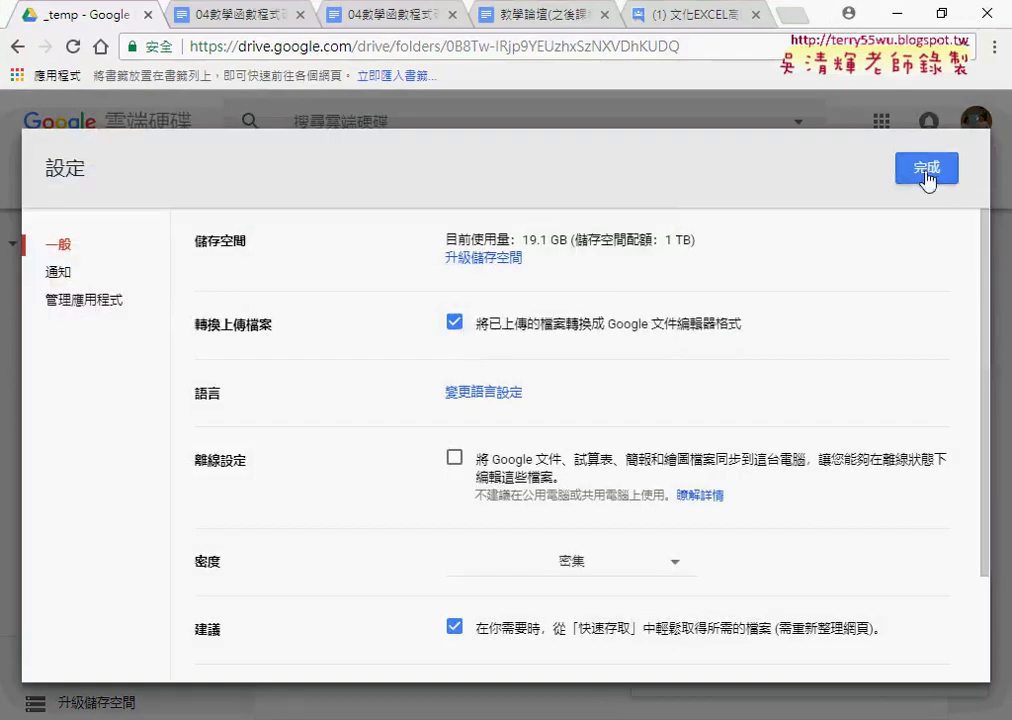
click(927, 172)
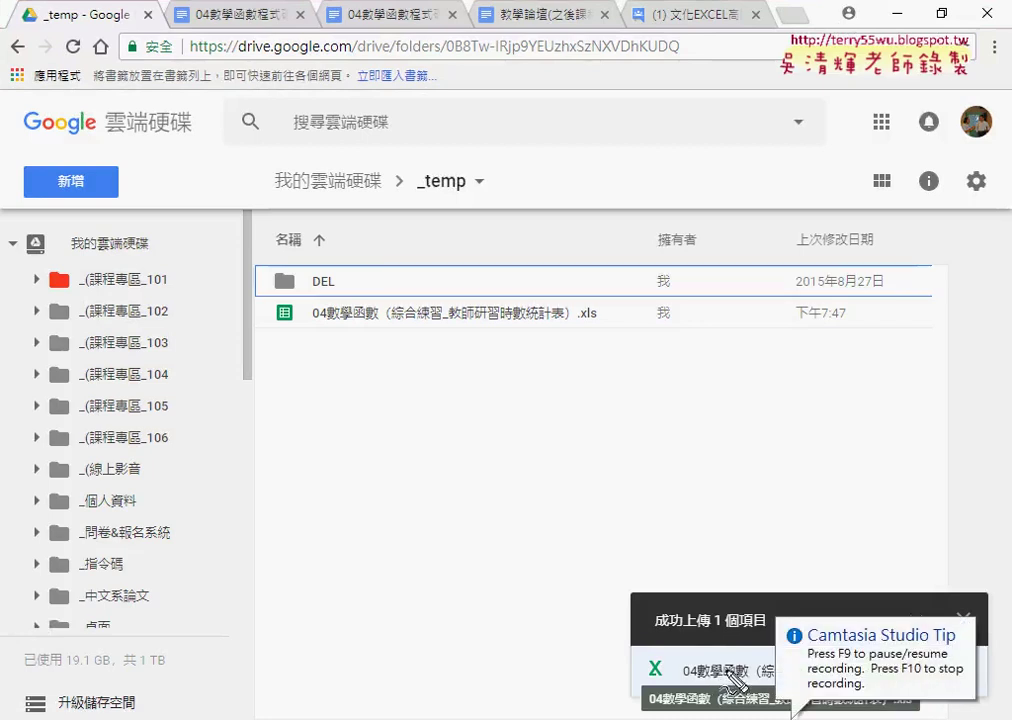
- Highlight the uploaded training-hours .xls in _temp and open it in Google Sheets
mouse_move(650, 688)
mouse_down()
mouse_move(530, 470)
mouse_move(318, 333)
mouse_move(314, 345)
mouse_up()
mouse_move(292, 300)
mouse_down()
mouse_move(284, 297)
mouse_move(296, 322)
mouse_up()
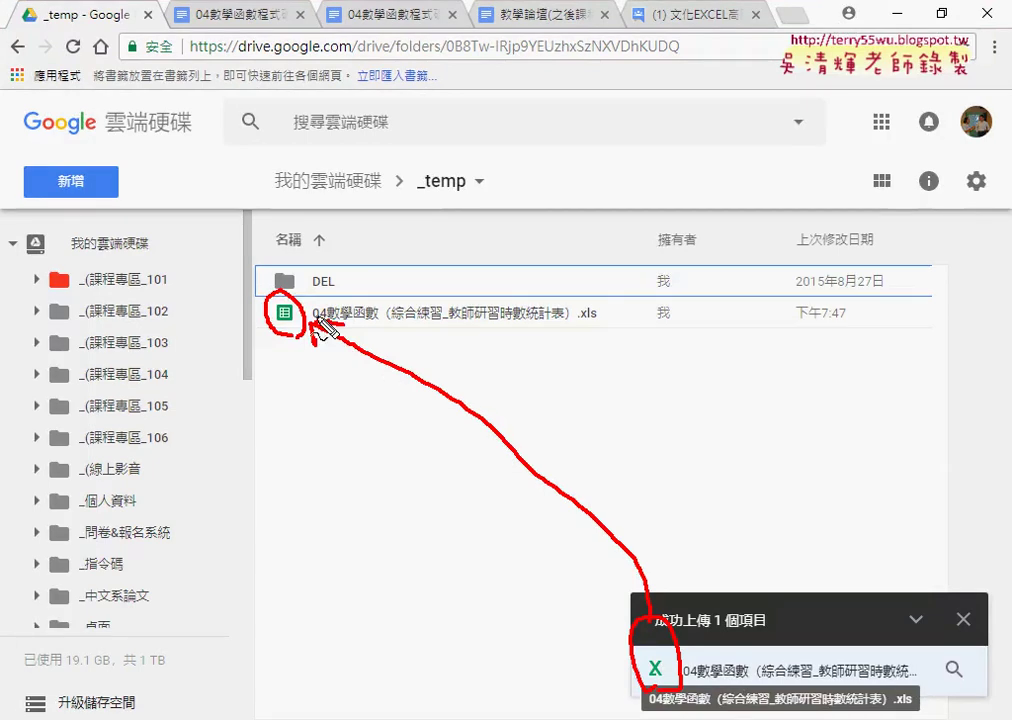
click(320, 323)
double_click(320, 322)
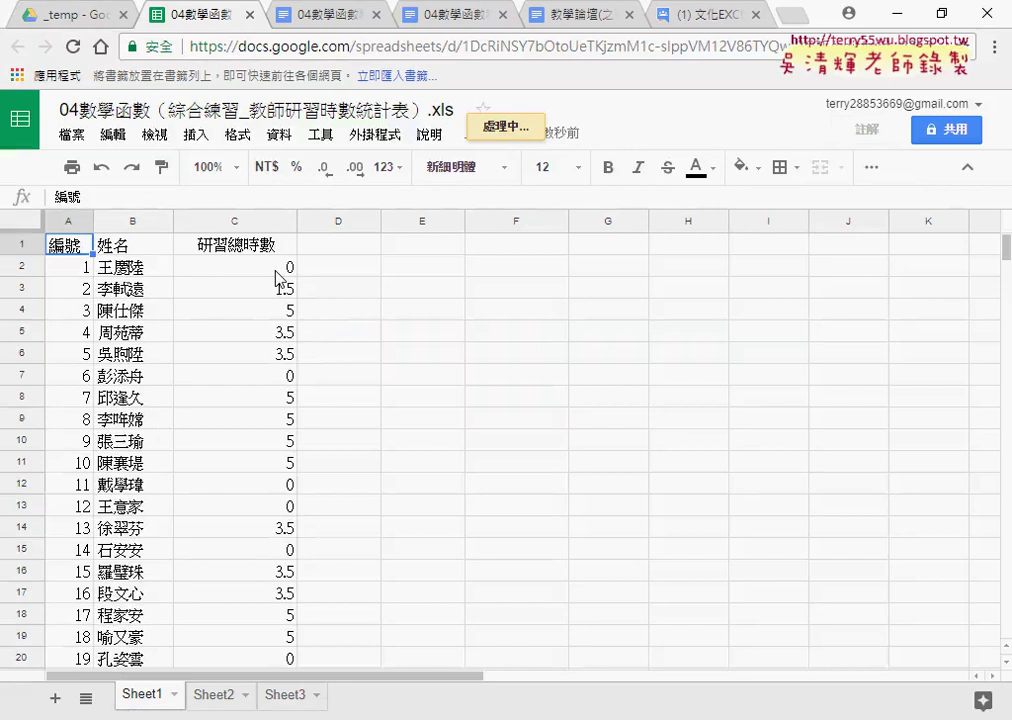
- Inspect C2's SUMIF formula and the File menu, then minimize Chrome to show the 04數學函數 folder
click(277, 268)
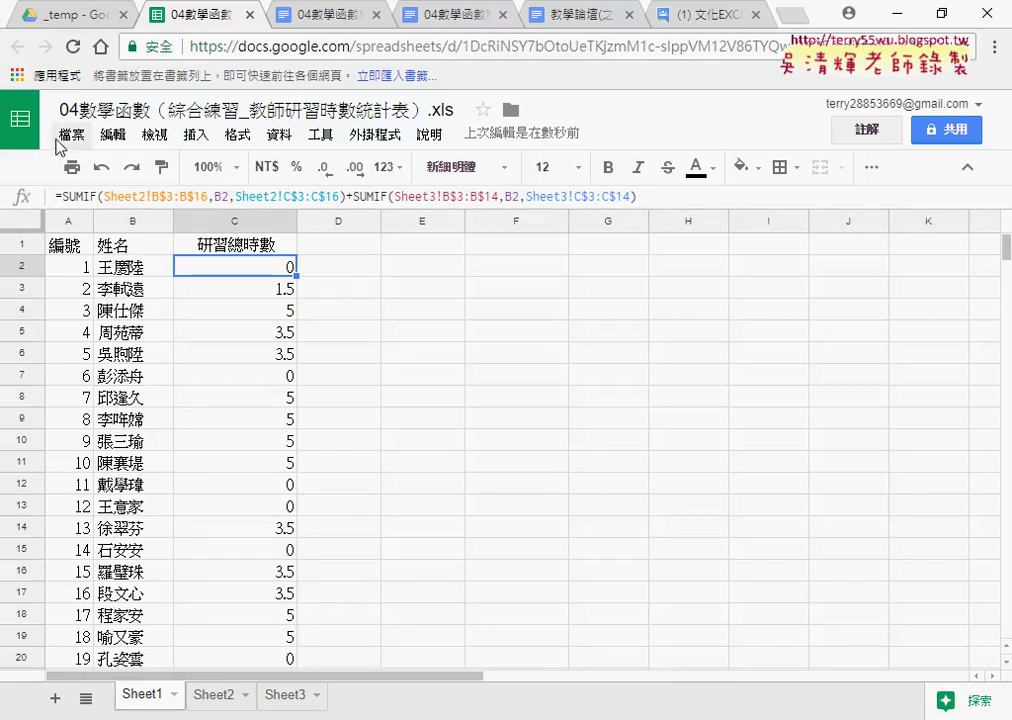
click(66, 135)
mouse_move(113, 339)
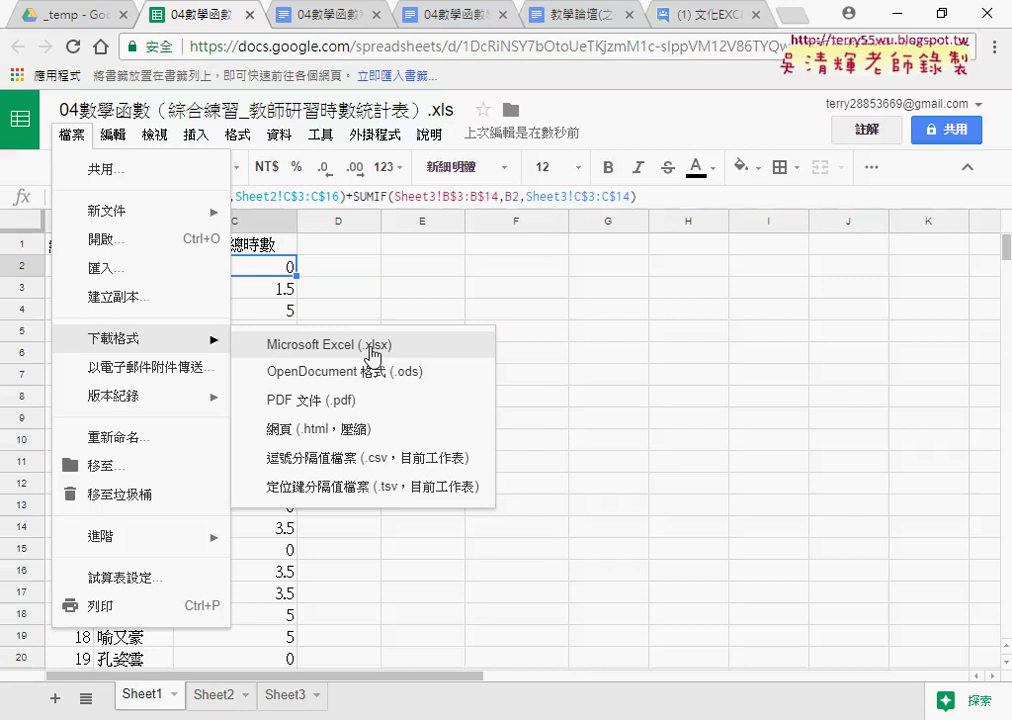
click(284, 275)
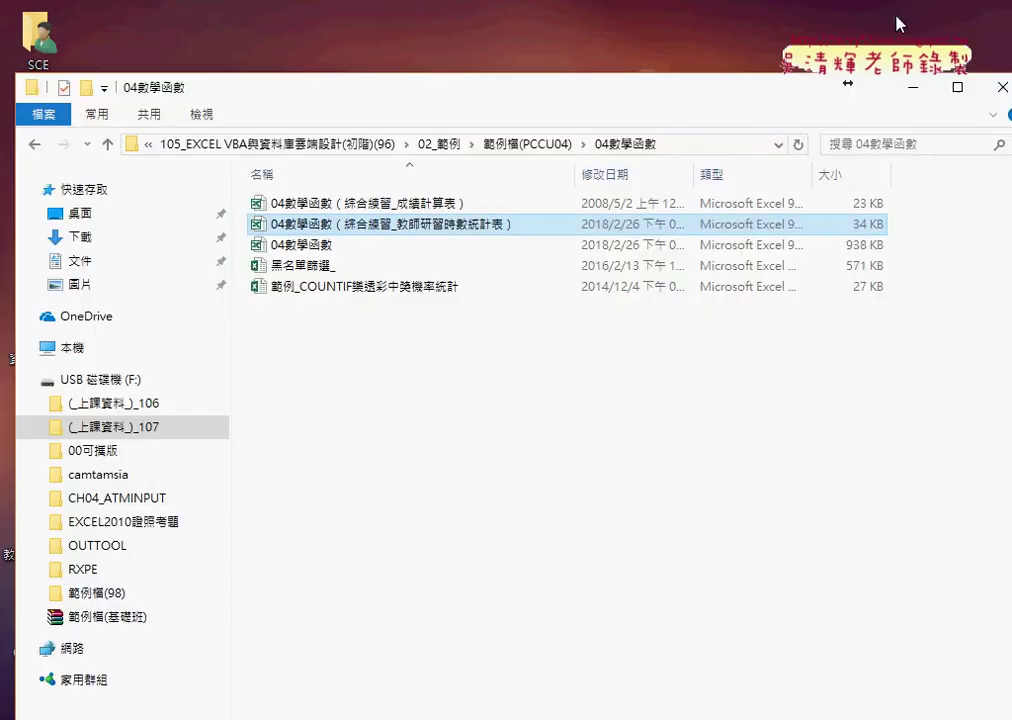
click(893, 13)
- Open 04數學函數（綜合練習_教師研習時數統計表）.xls from File Explorer in Excel
double_click(460, 224)
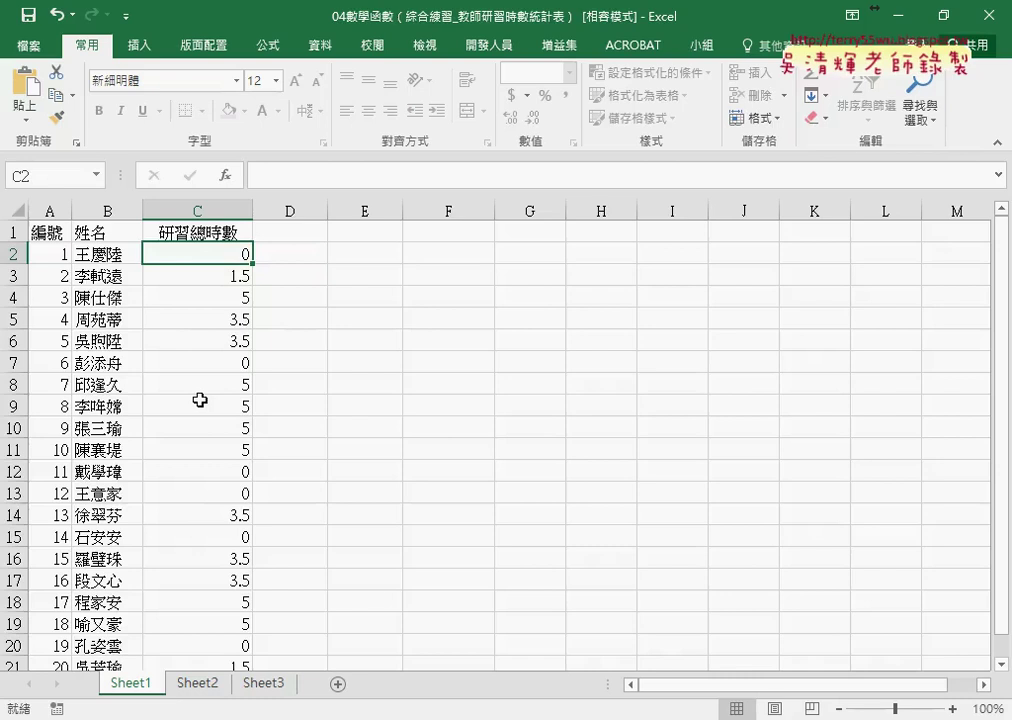
- Open the VBA editor from the Developer tab and close the existing Module1 code window
click(493, 48)
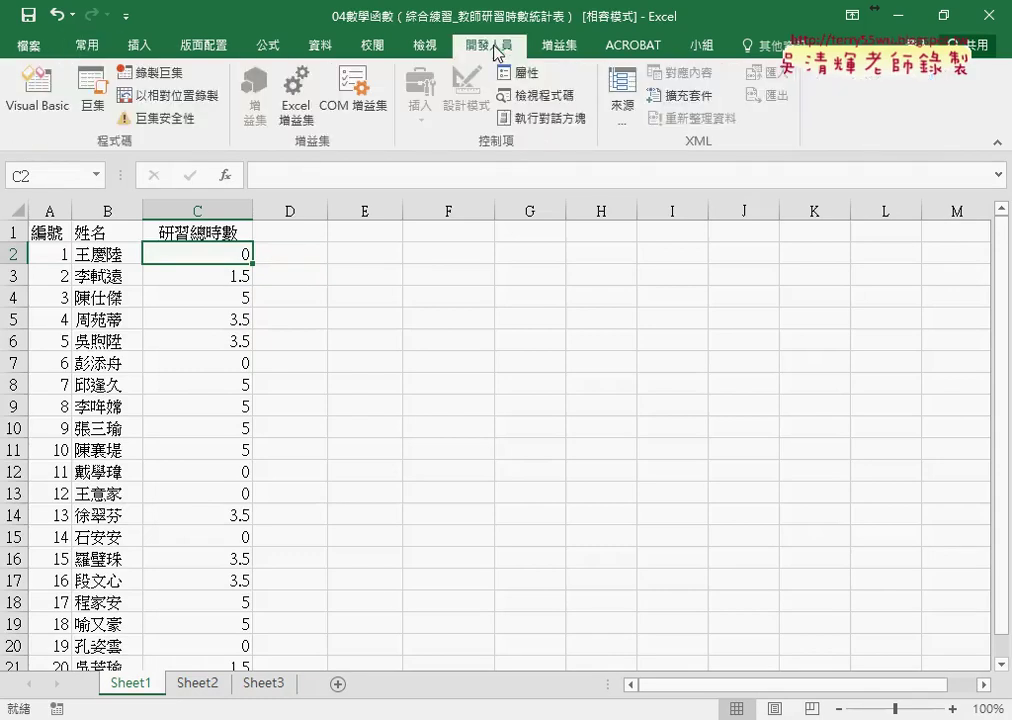
click(33, 95)
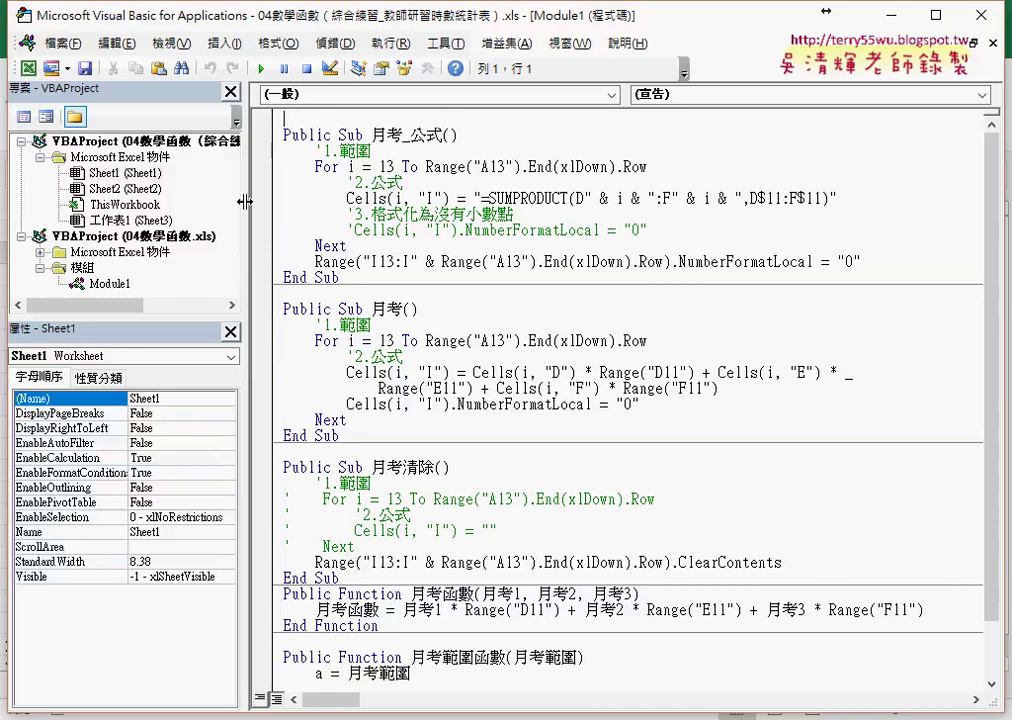
drag(410, 205, 409, 206)
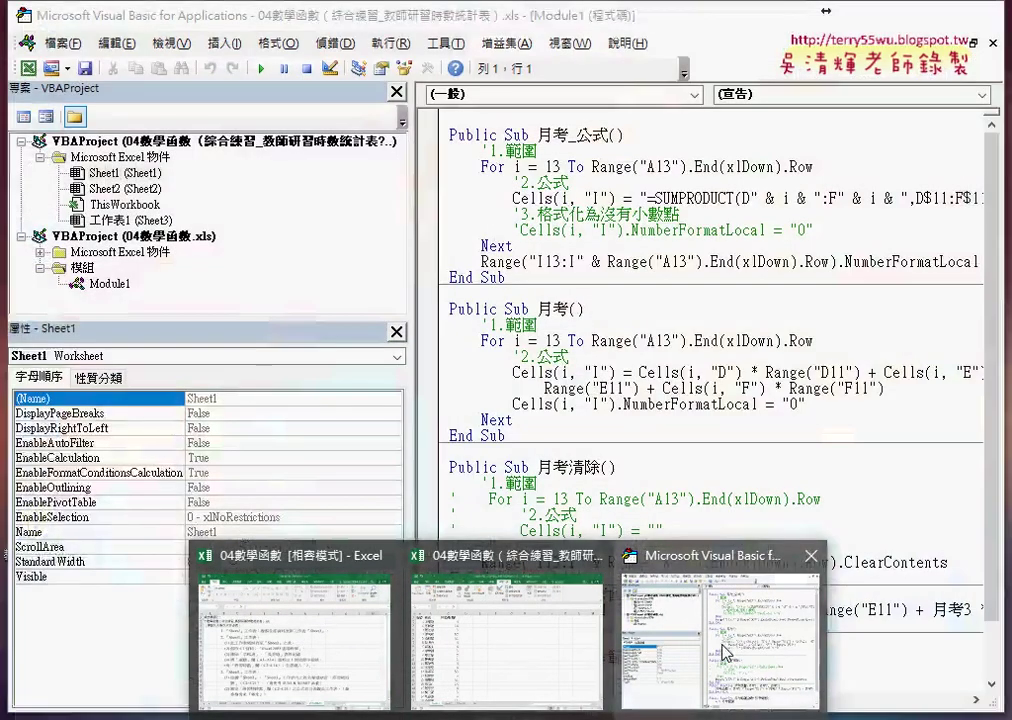
click(727, 672)
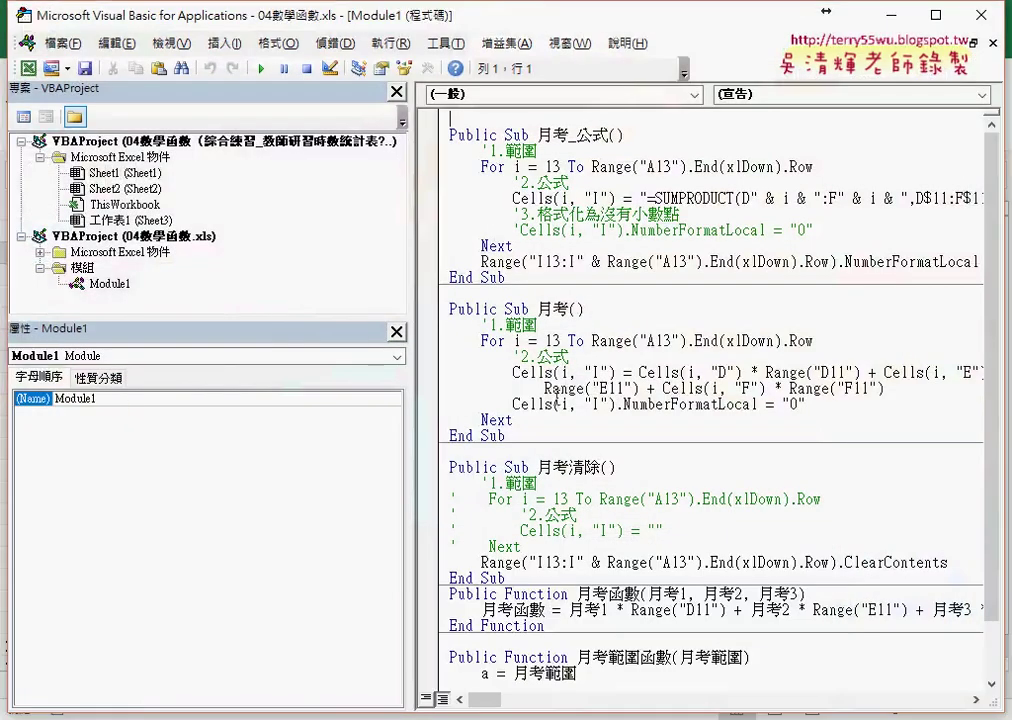
click(321, 147)
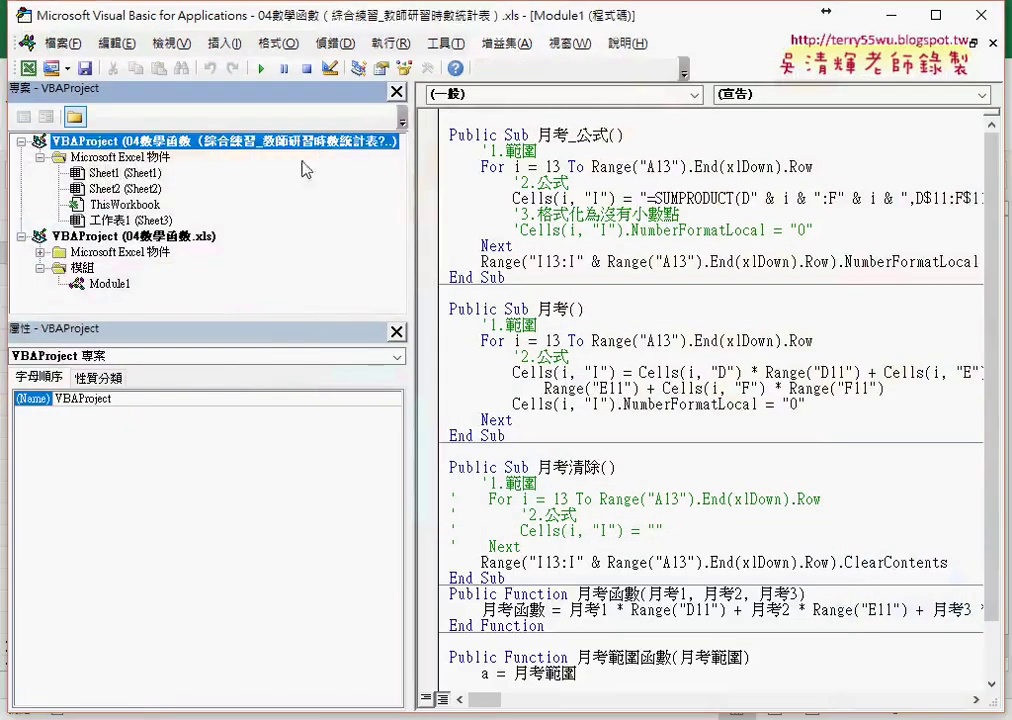
click(204, 238)
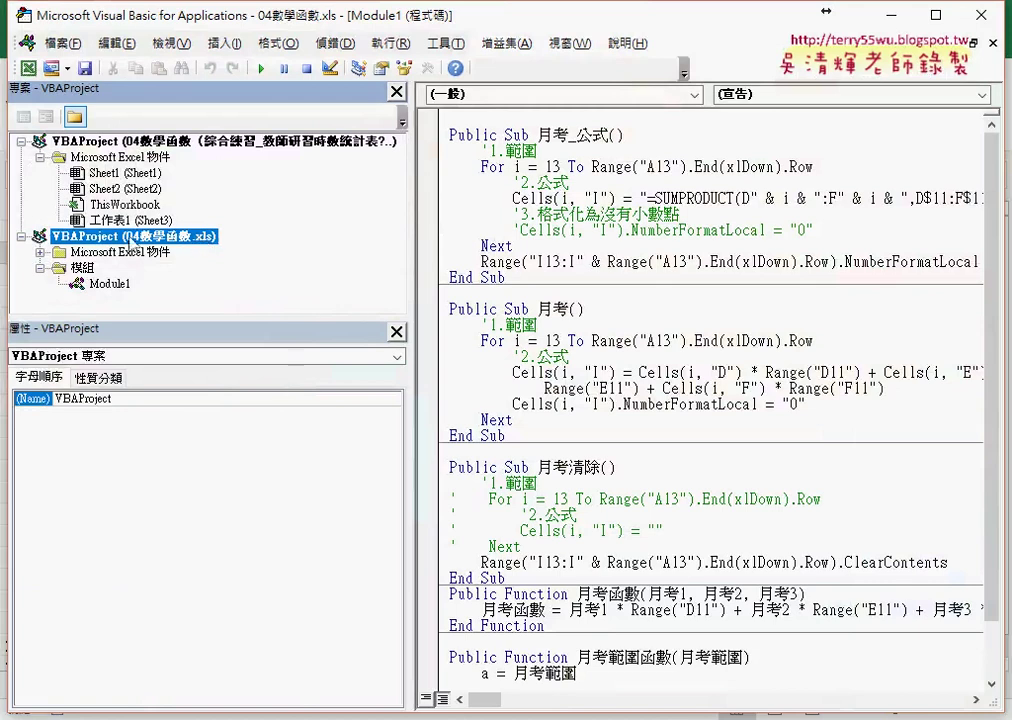
click(114, 285)
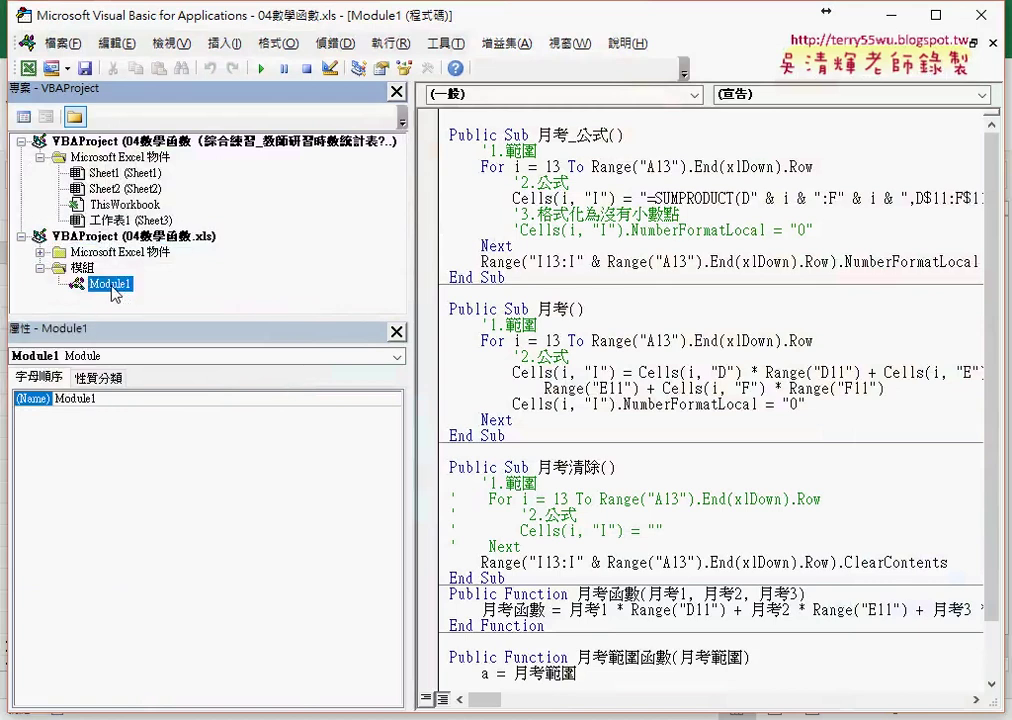
double_click(112, 284)
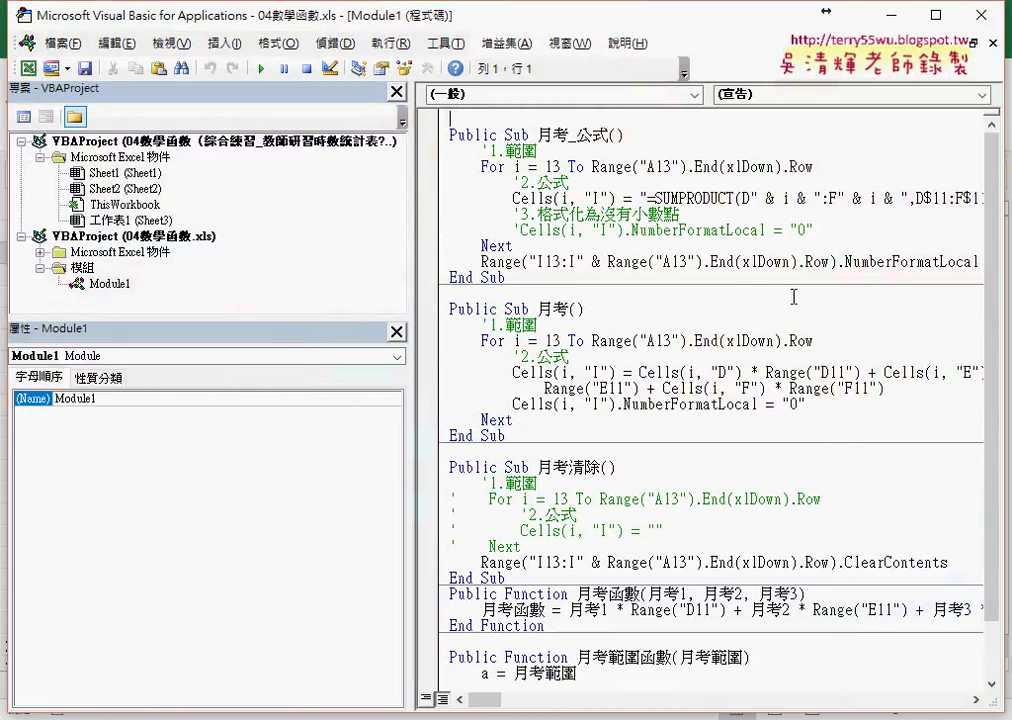
click(993, 43)
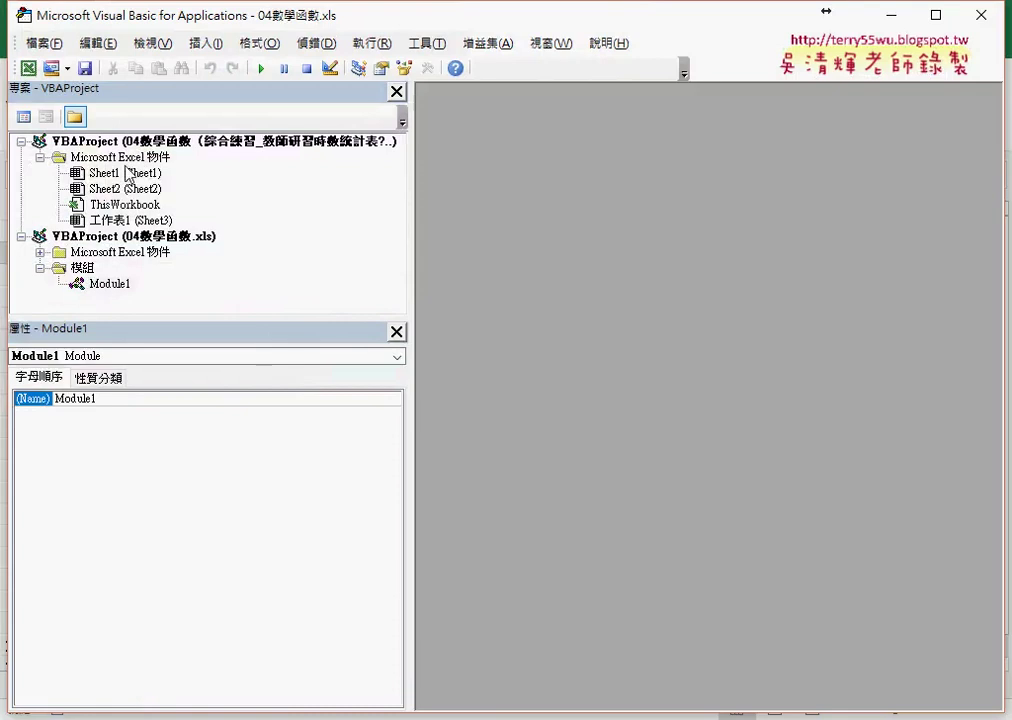
- Insert a new empty Module1 into the training-hours workbook's VBA project
click(186, 146)
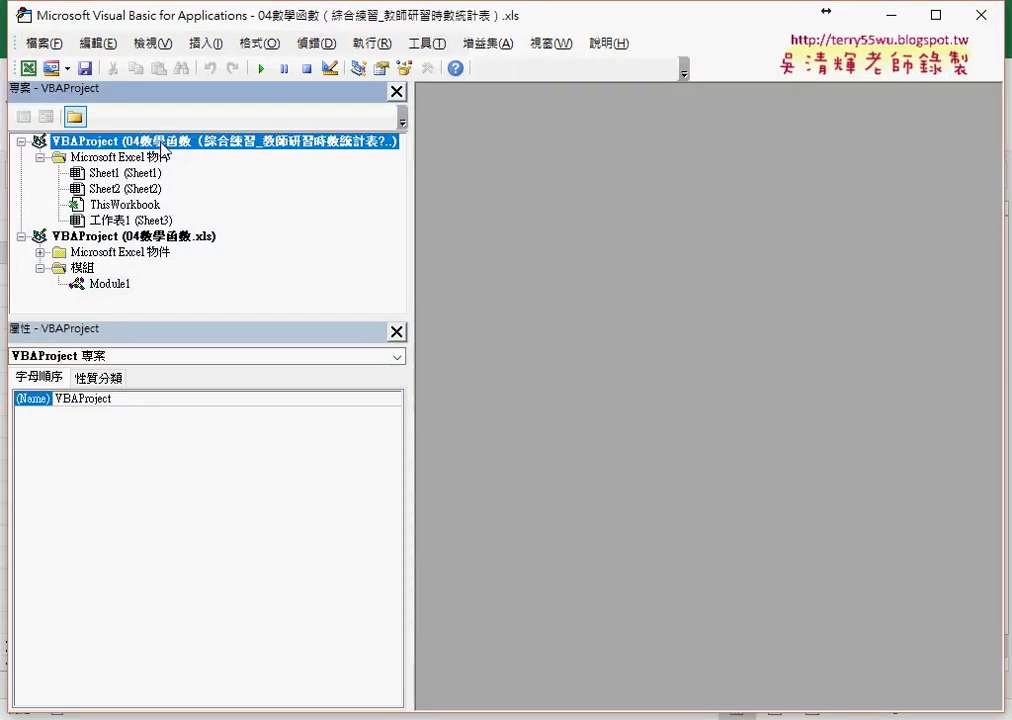
right_click(160, 142)
click(385, 250)
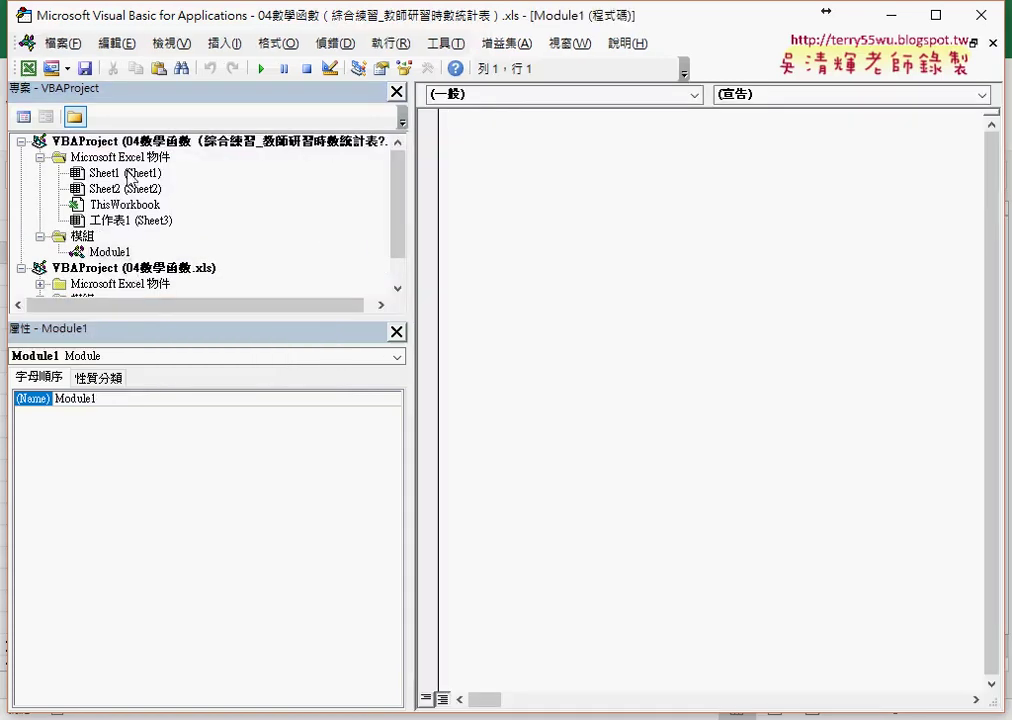
click(110, 252)
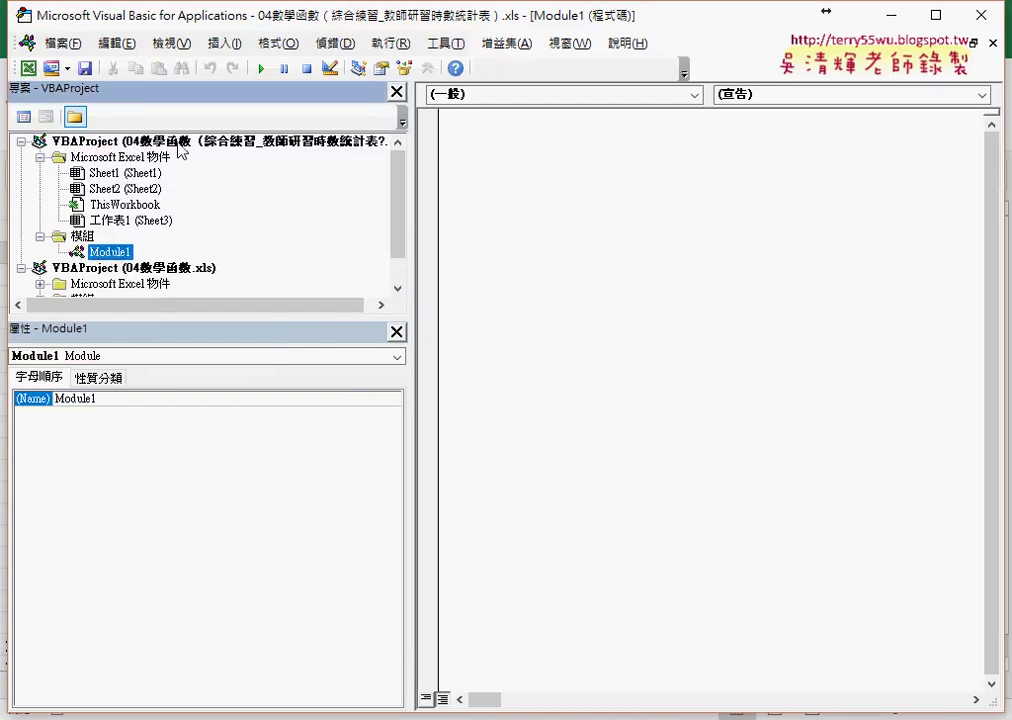
drag(410, 200, 355, 197)
- Add a Public Sub procedure named 教師研習時數統計 to Module1 and move the editor beside the sheet
click(236, 46)
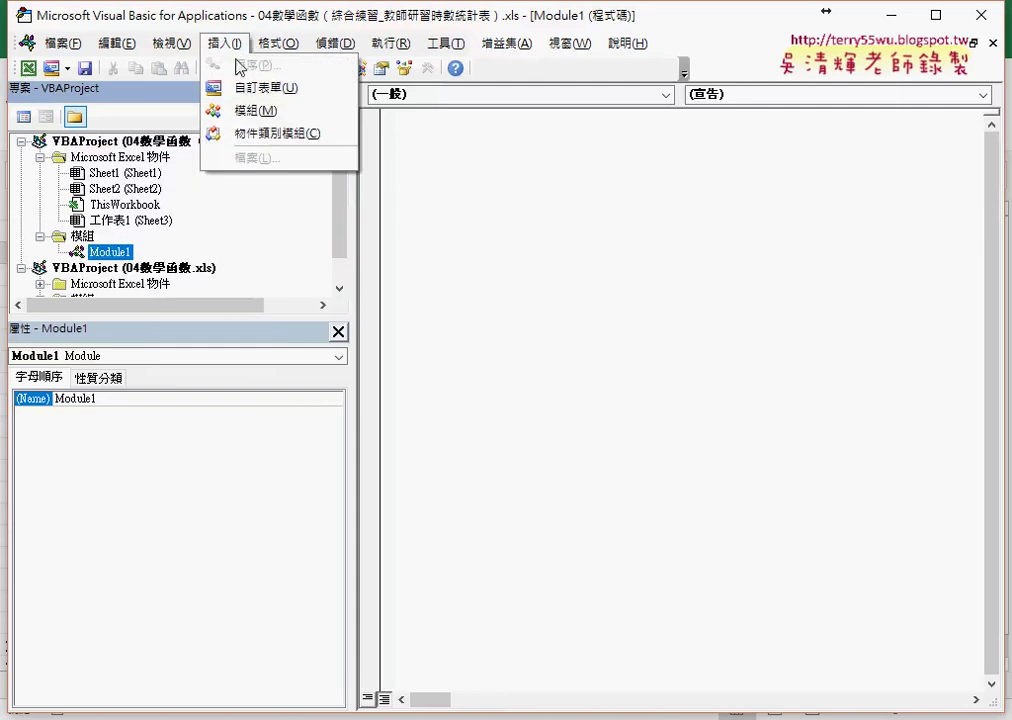
click(465, 169)
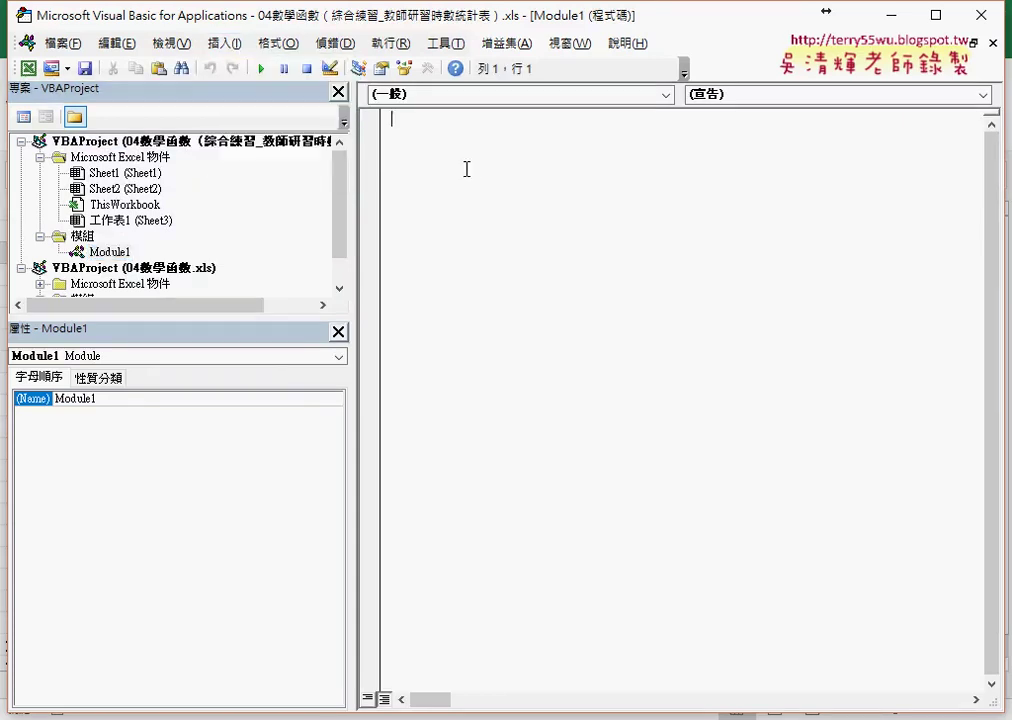
click(225, 45)
click(240, 64)
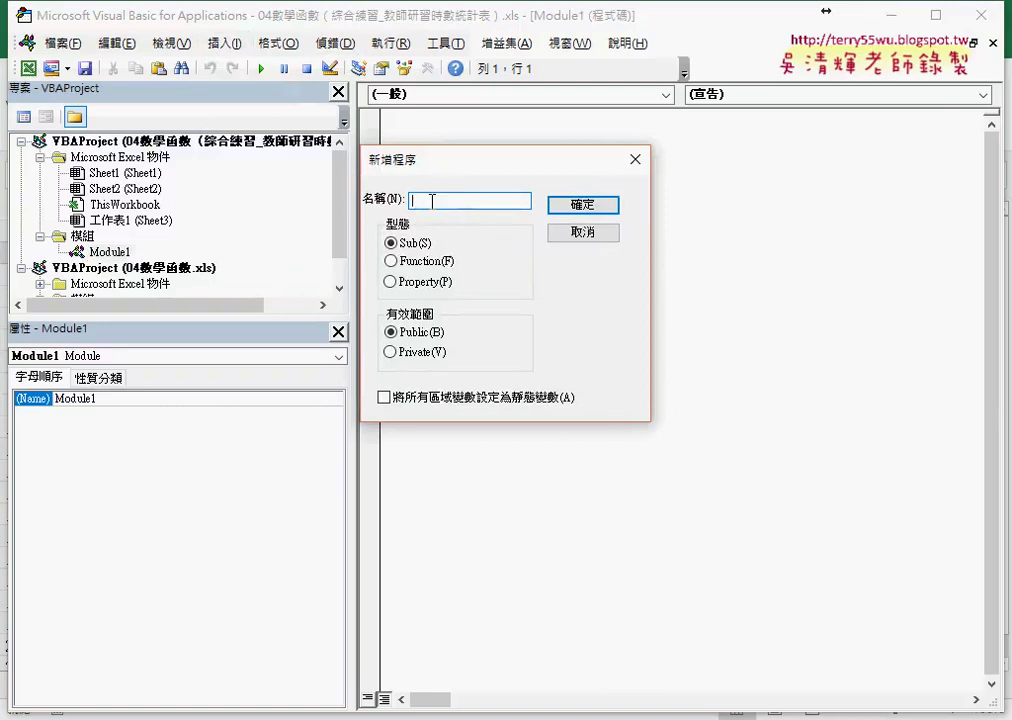
text(較ㄕ)
text(師顧)
text(ㄒ一研習)
text(時)
text(ㄕㄨ)
text(ˋㄊㄨㄥˊㄐㄧˋ)
key(BackSpace)
key(BackSpace)
text(ㄊㄨㄥˇㄐㄧˋ)
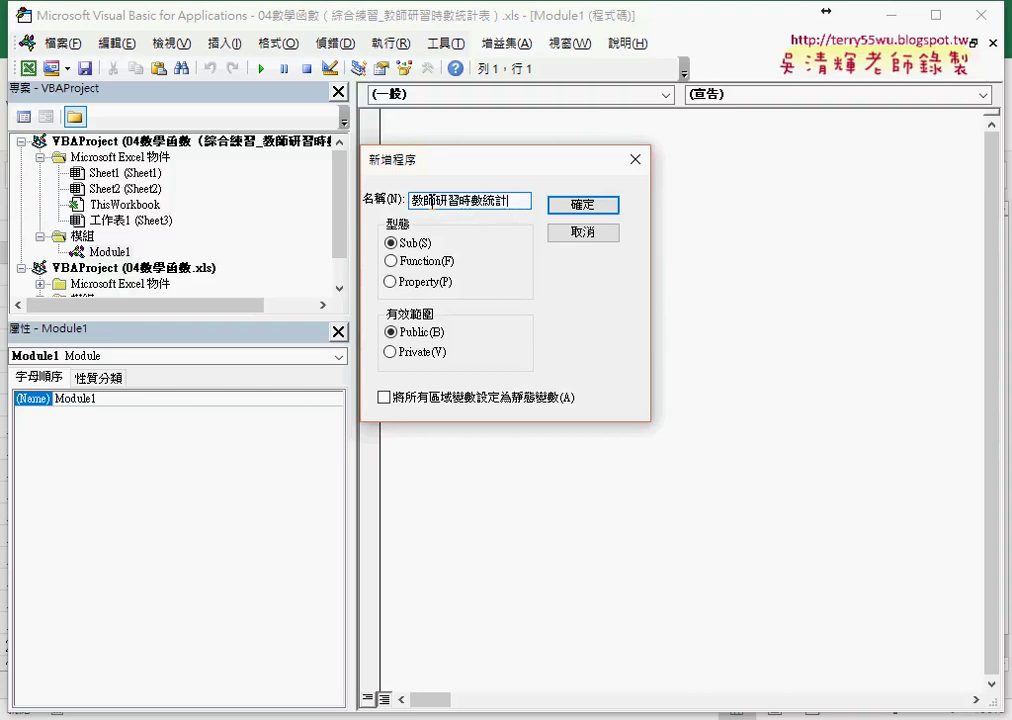
click(601, 204)
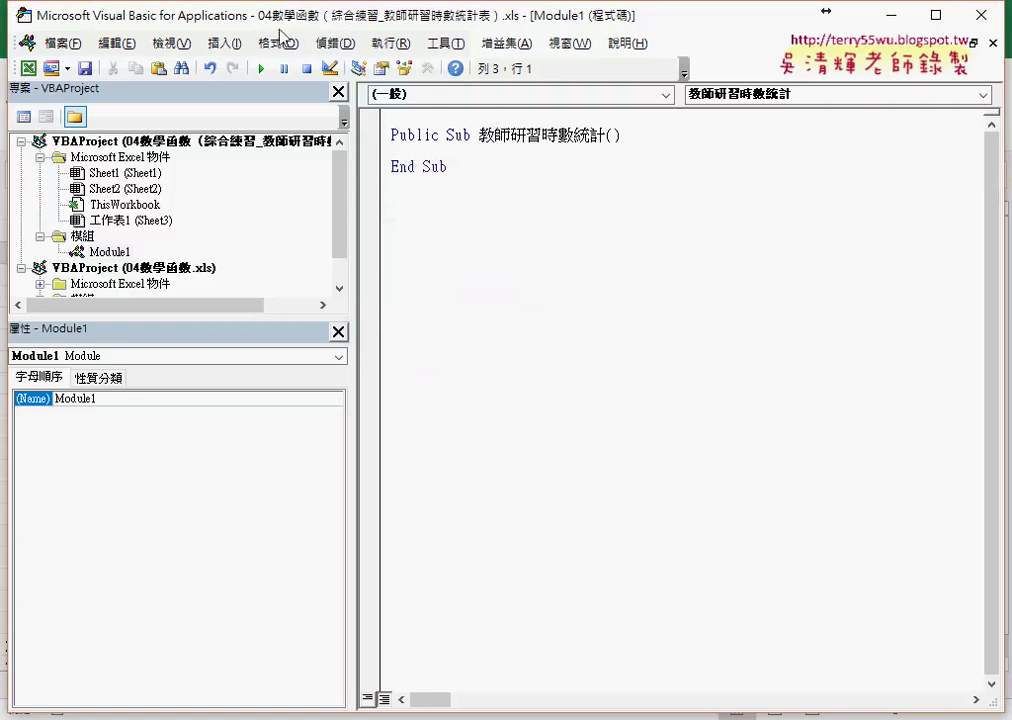
drag(281, 36, 562, 33)
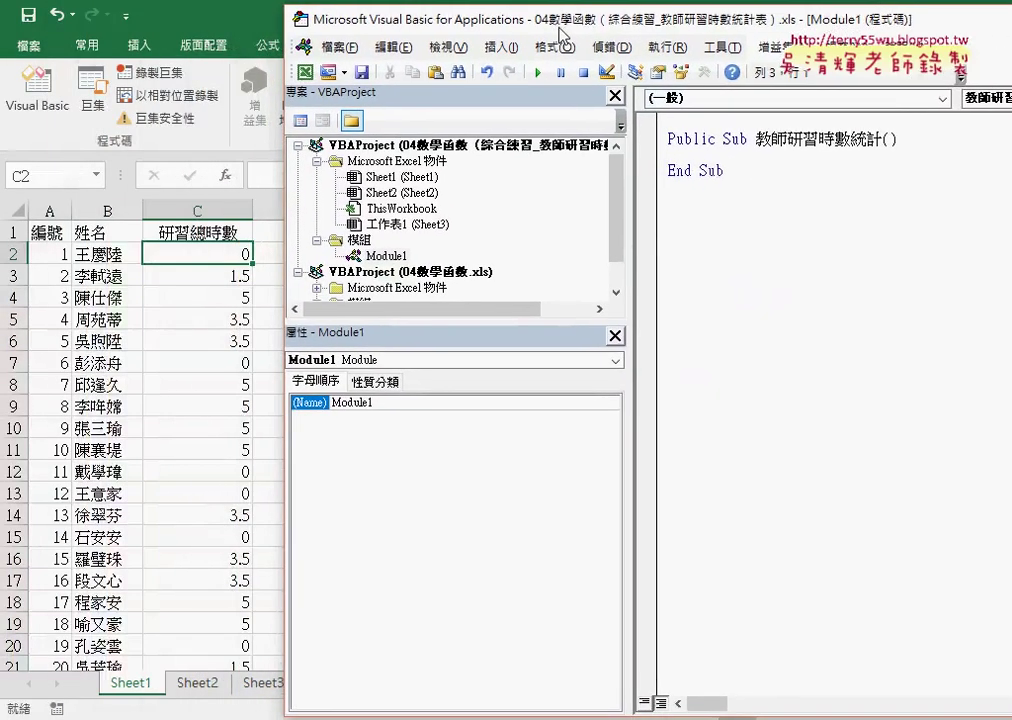
- Write a For…Next loop from row 2 to Range("A2")'s last row setting Cells(i, "C") to ""
key(Tab)
text(for )
text(i )
text(=)
text(2 to)
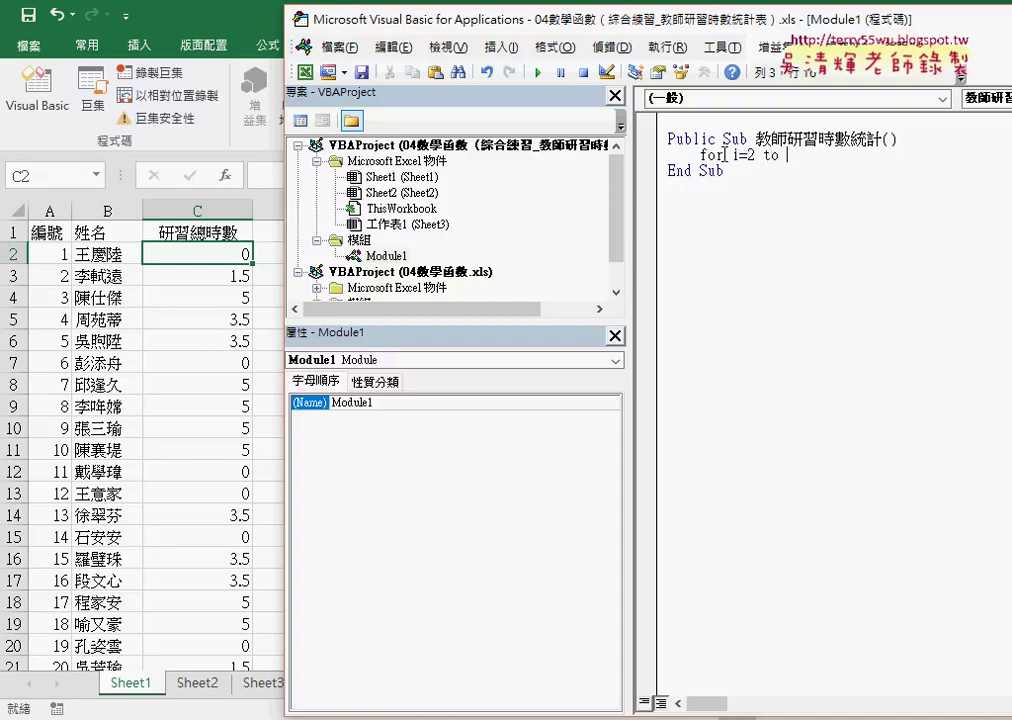
text(range)
text(("A)
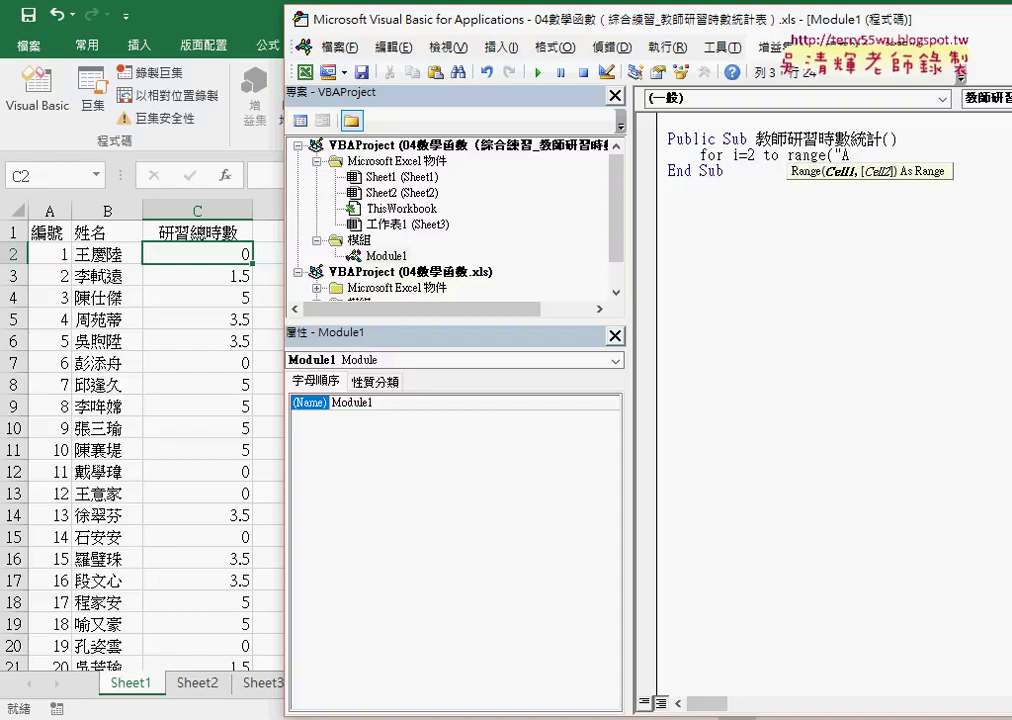
text(2")
text().end (x)
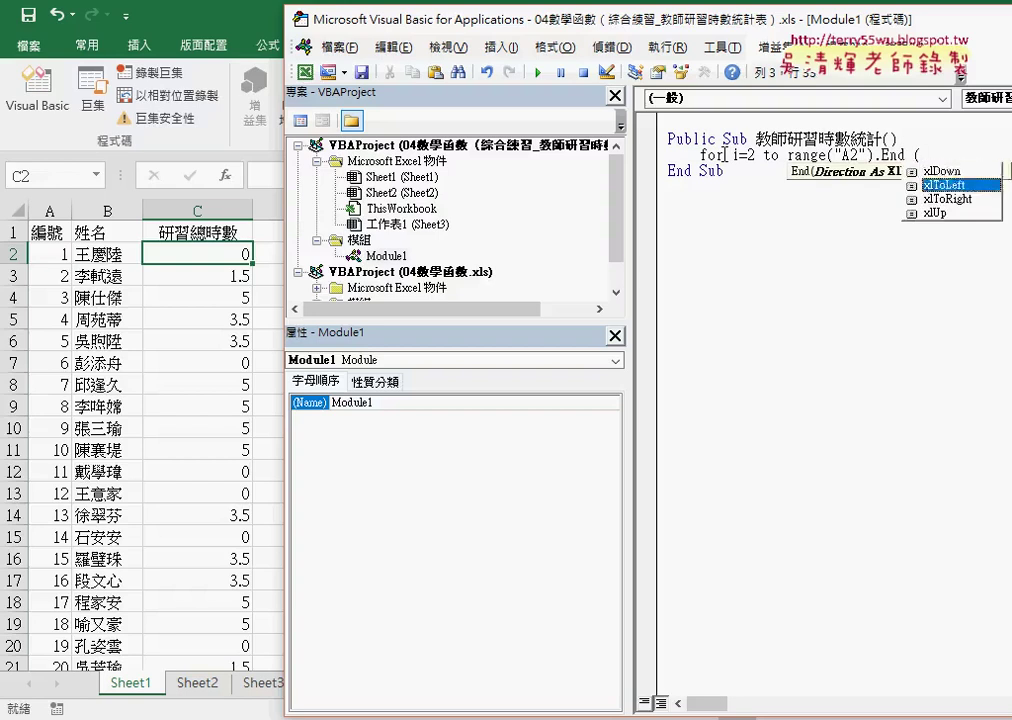
text( ))
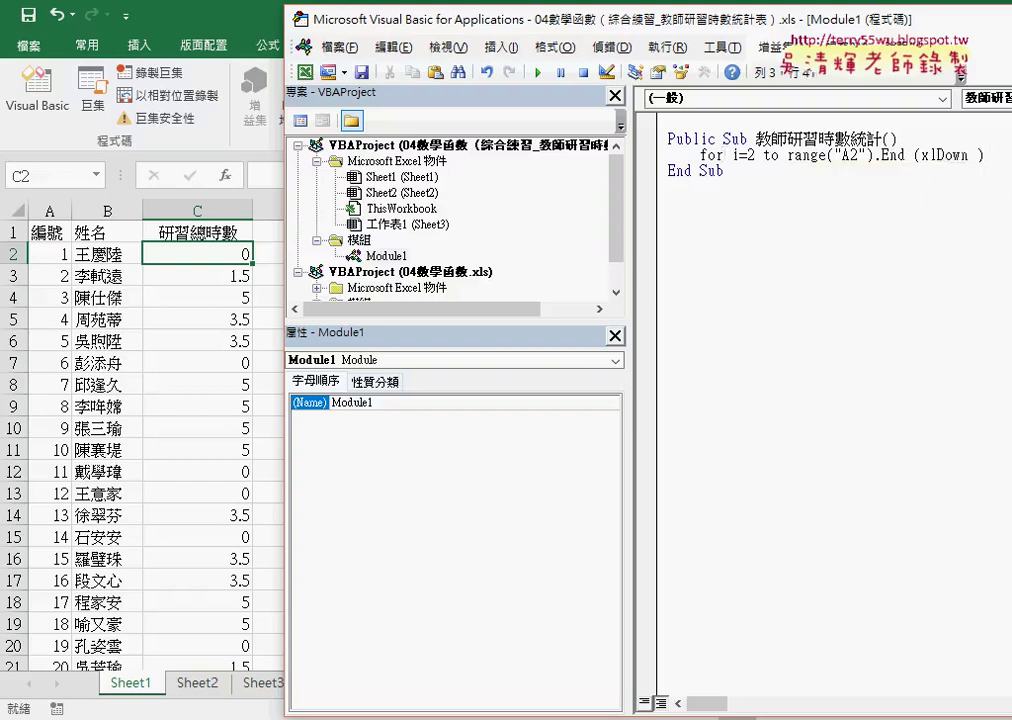
text(.row)
key(Return)
key(Return)
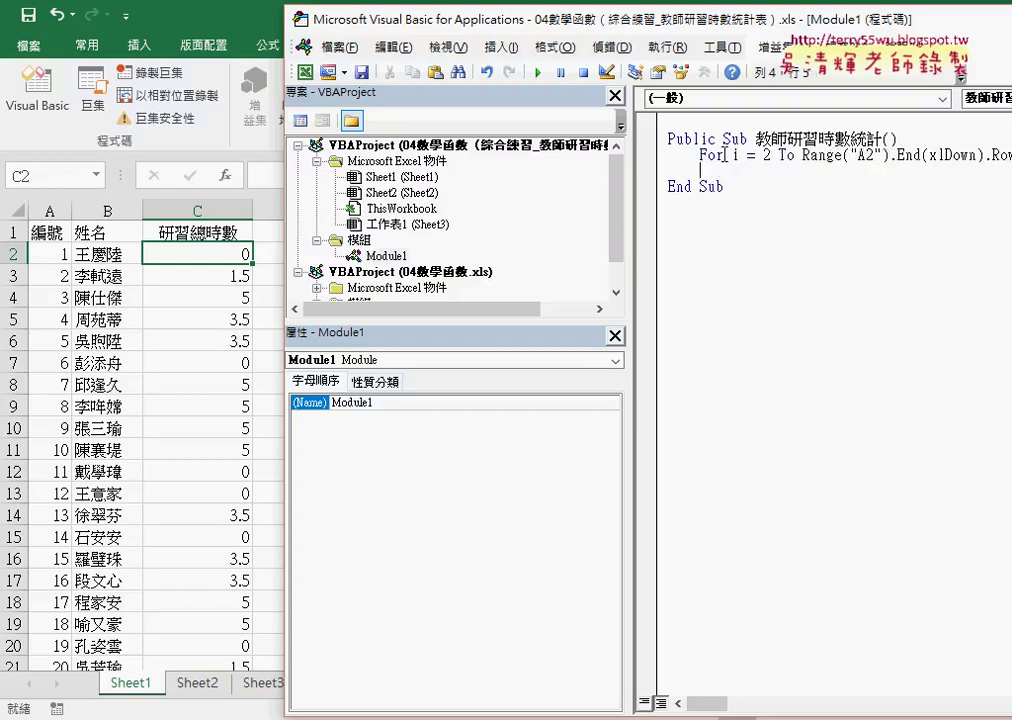
text(next)
key(Up)
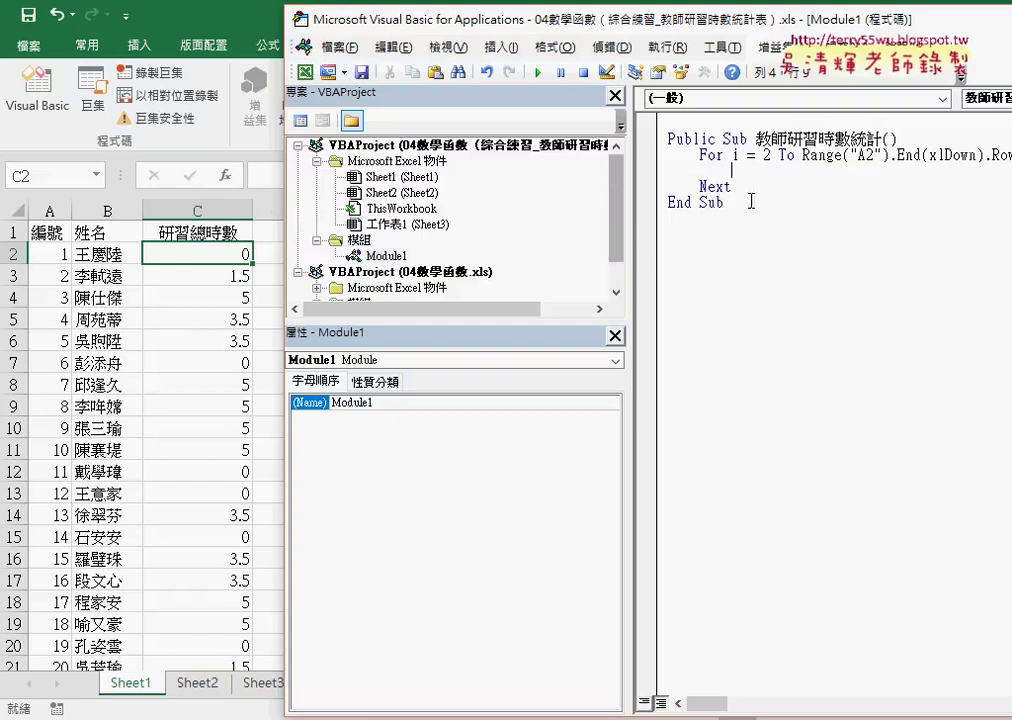
text(cells)
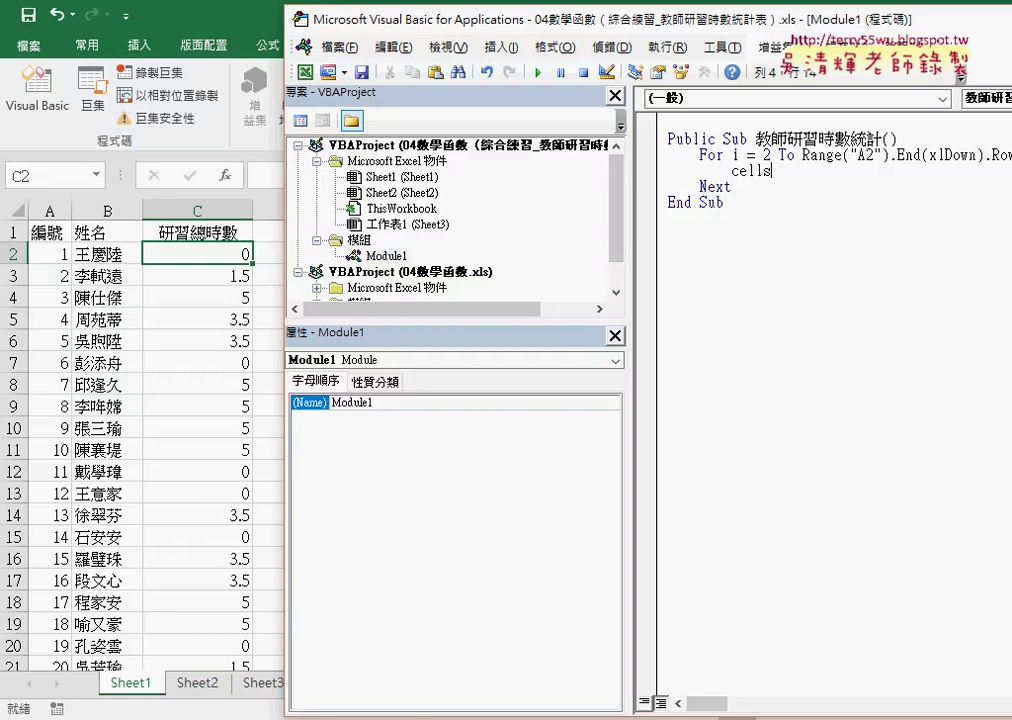
text(()
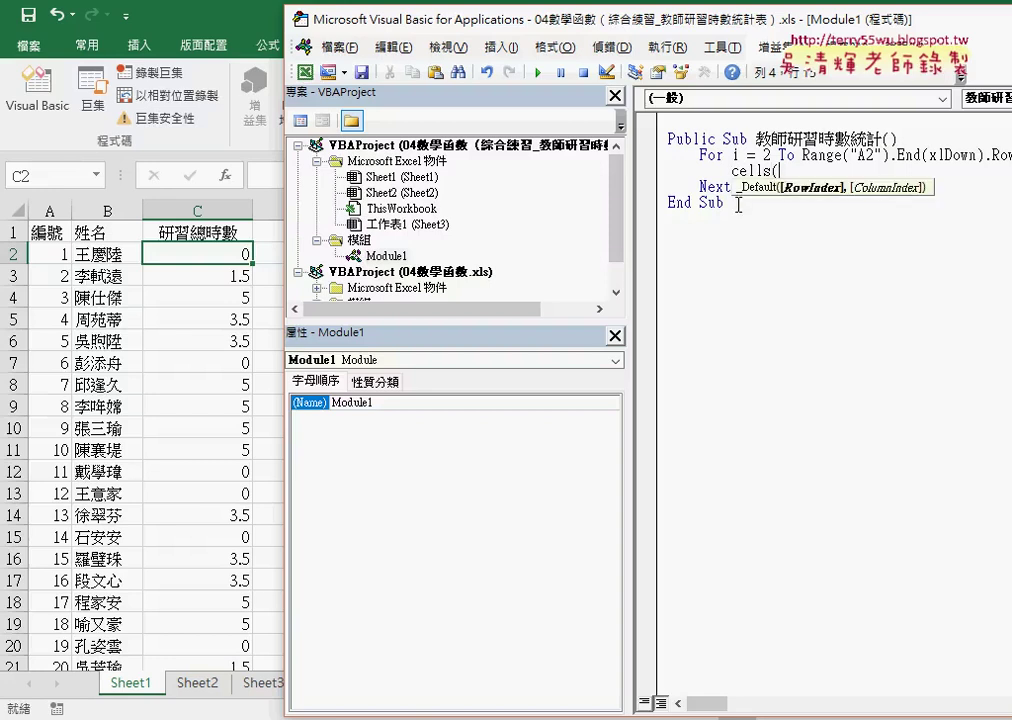
text("i,"C")="")
- Fix the compile error by deleting the stray quote before i, then select the whole procedure
click(706, 306)
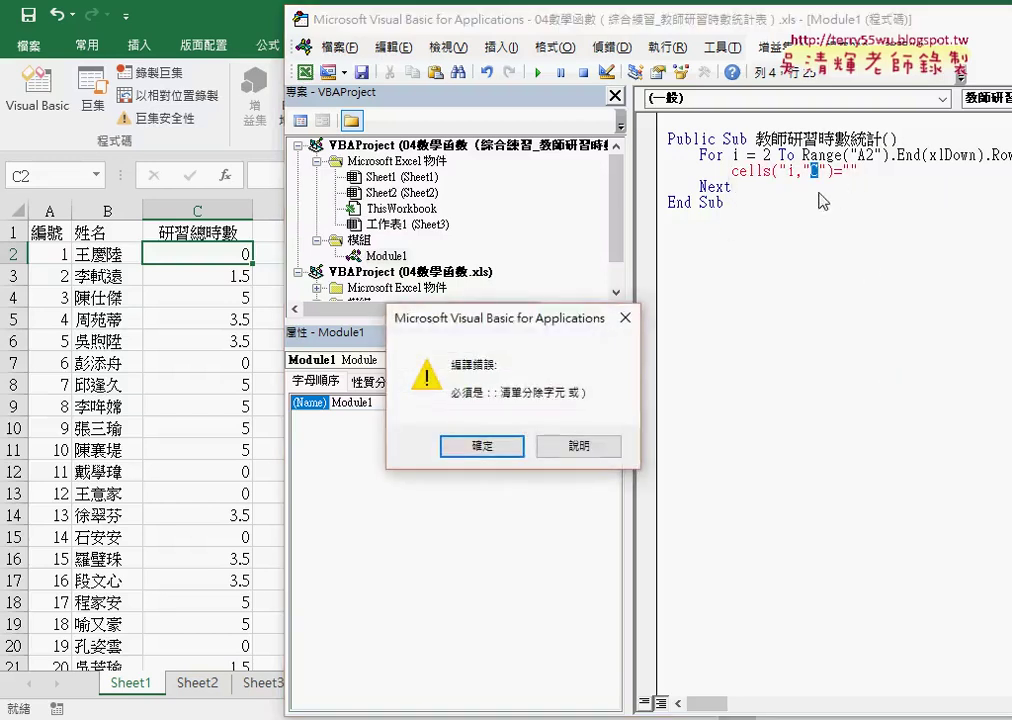
key(Return)
key(Left)
key(Left)
key(Left)
key(Delete)
key(Right)
key(Right)
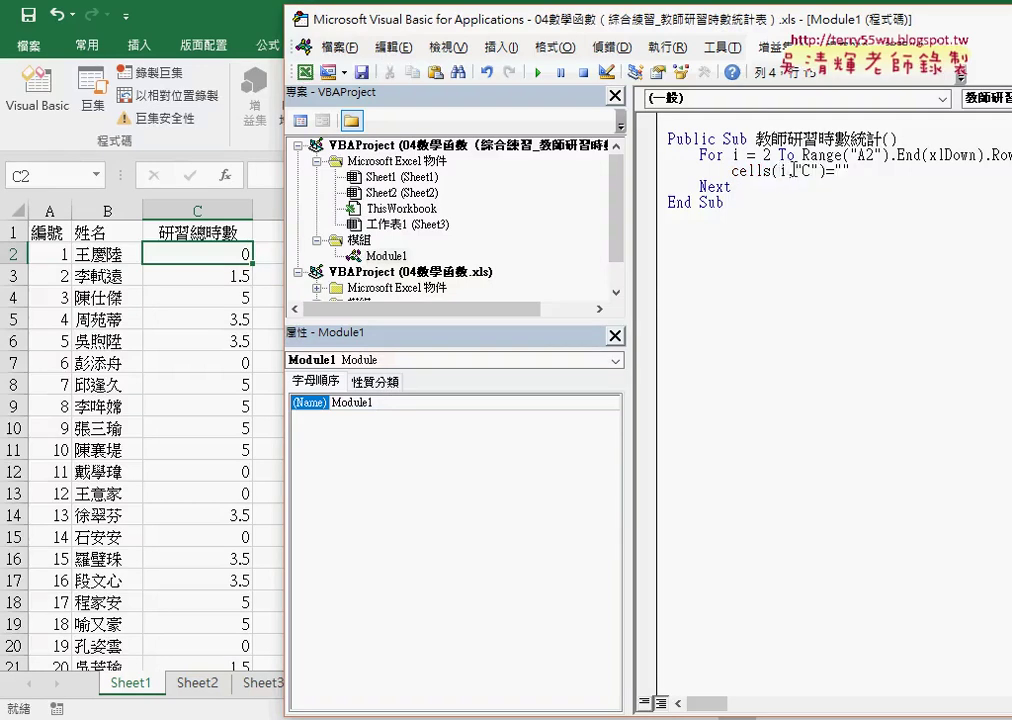
key(Down)
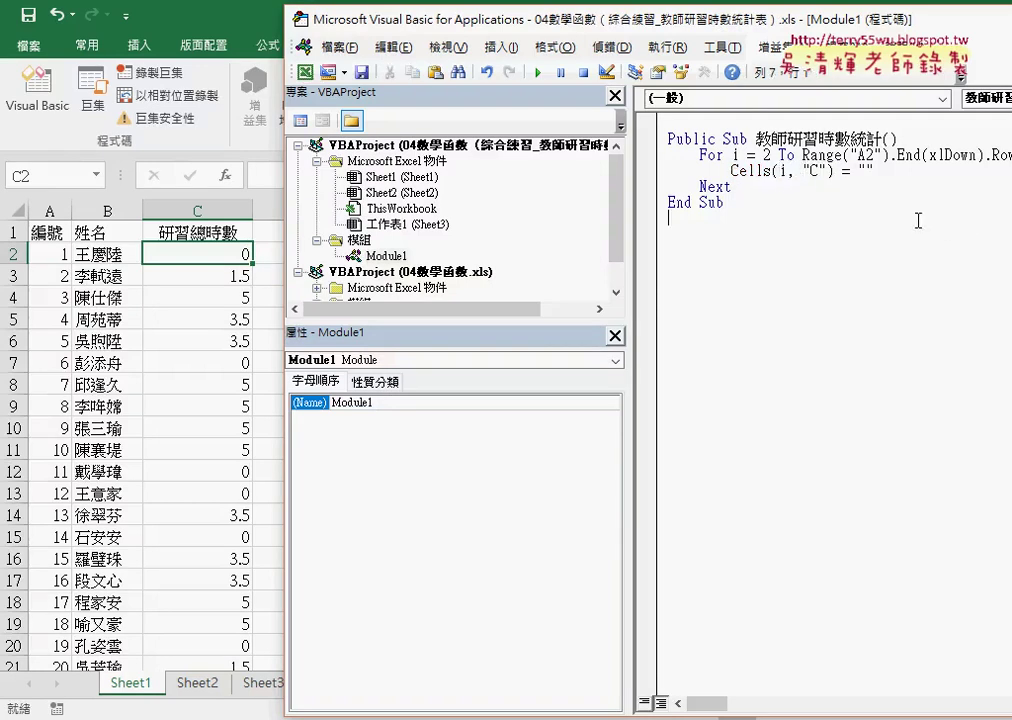
click(866, 170)
key(ctrl+a)
key(ctrl+c)
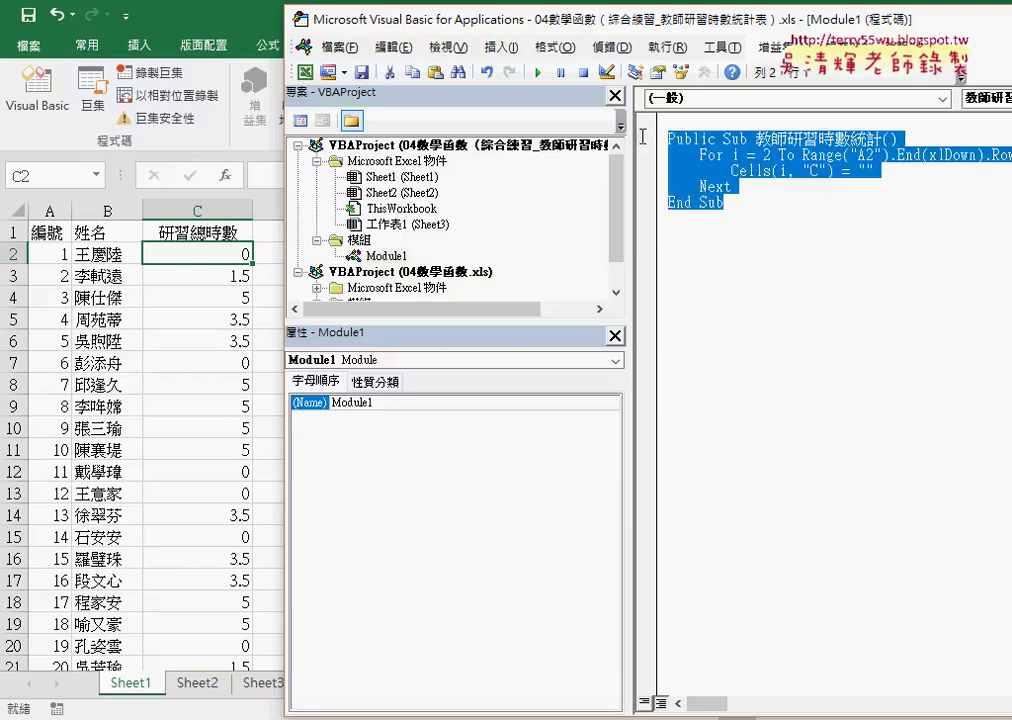
- Paste a copy of the Sub below End Sub, rename it 教師研習時數統計清除, and widen the code pane
click(885, 213)
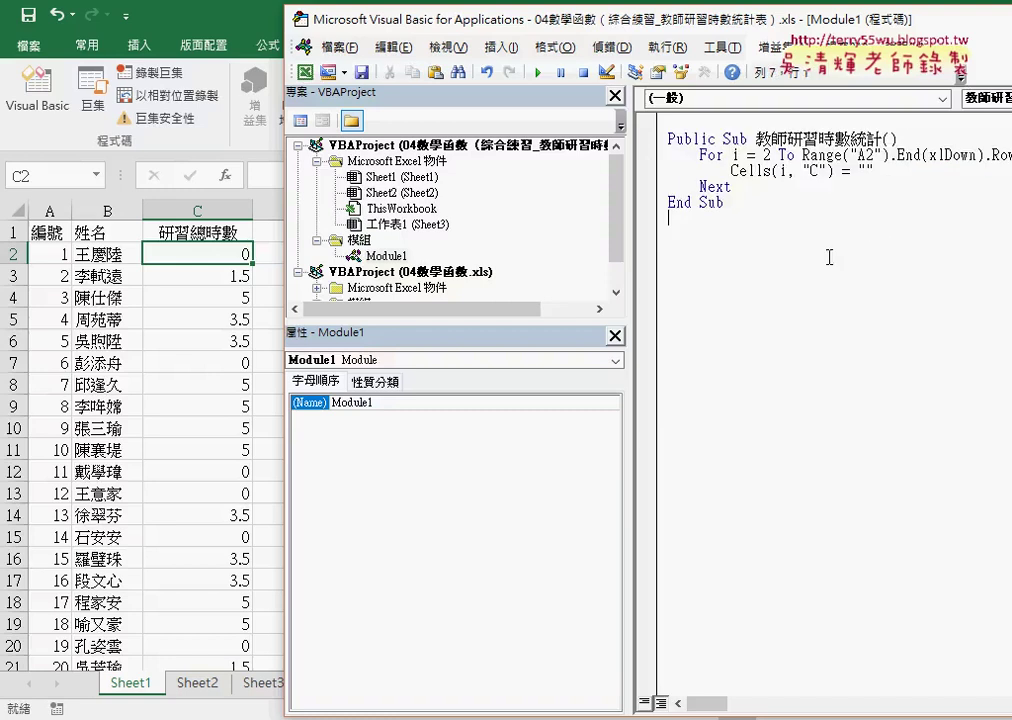
key(ctrl+v)
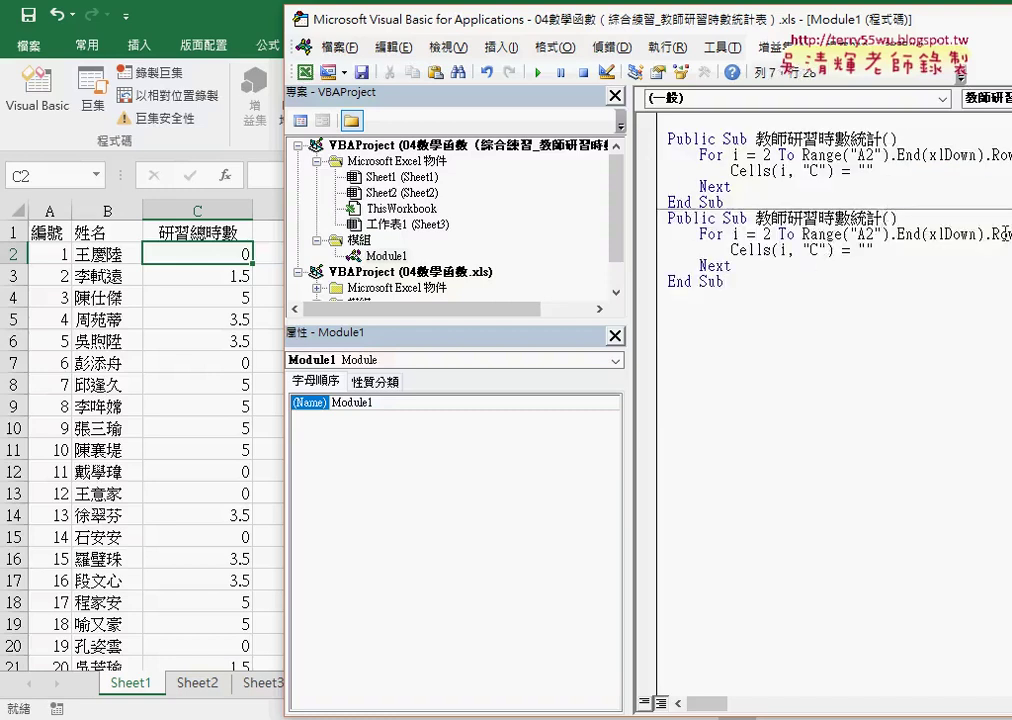
text(清ㄔ)
text(除)
click(885, 172)
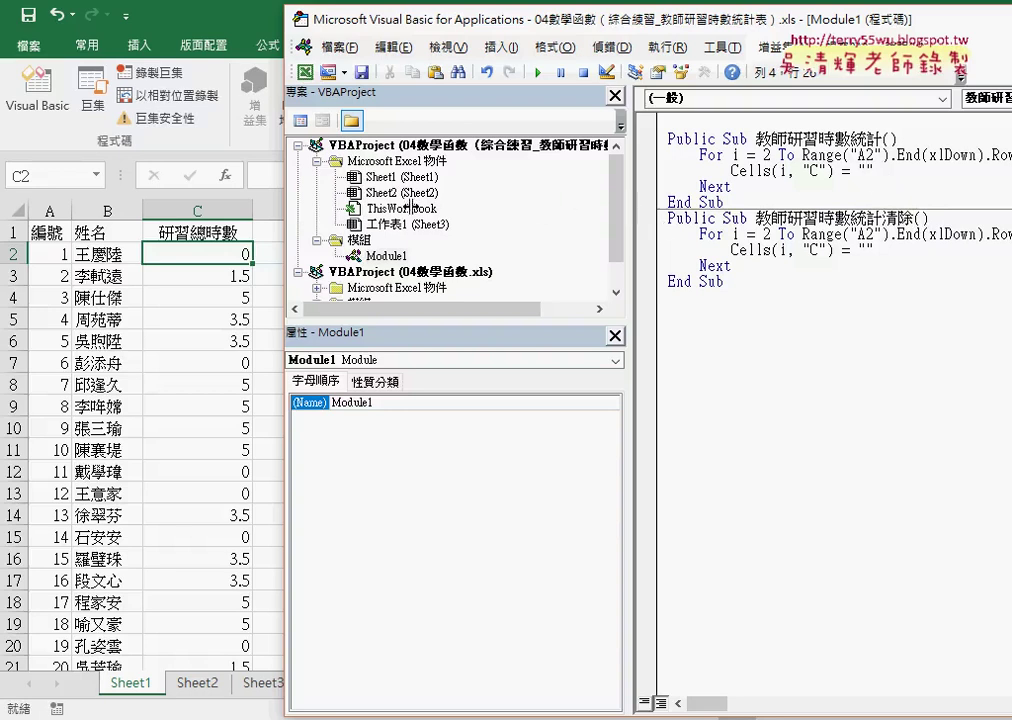
drag(403, 207, 401, 207)
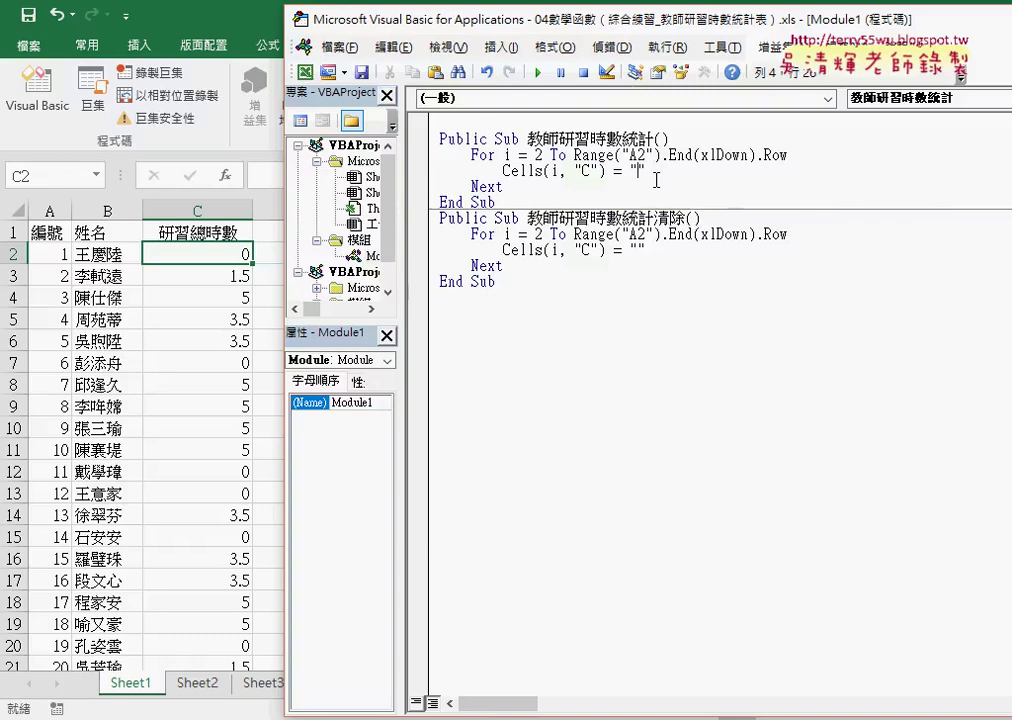
- Unprotect Sheet1 using its password
click(213, 249)
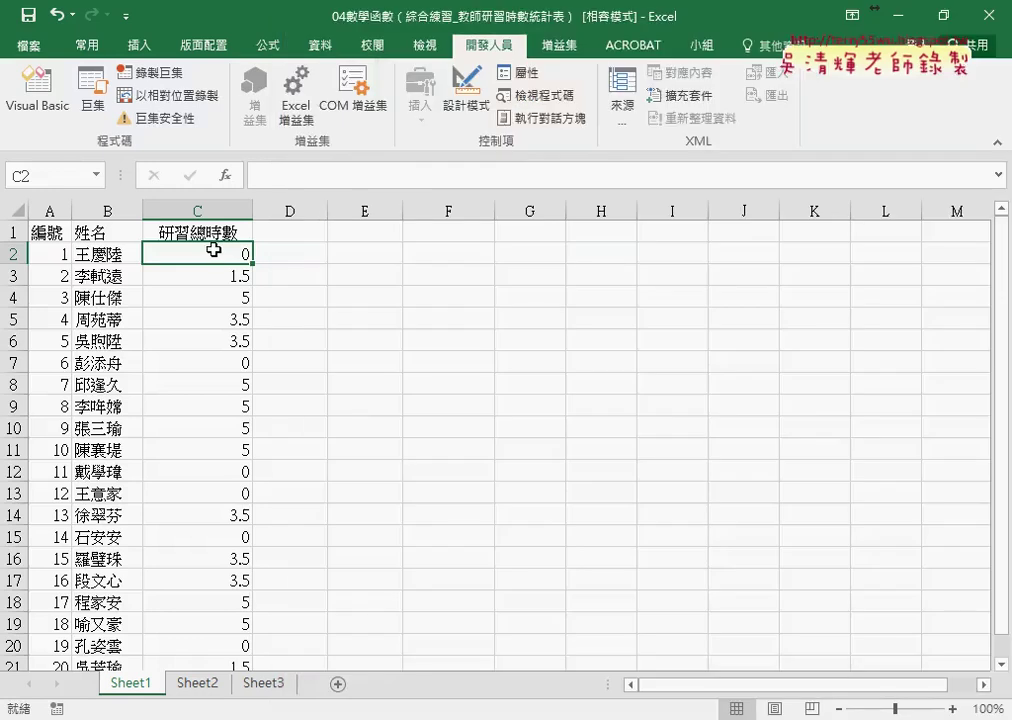
click(372, 45)
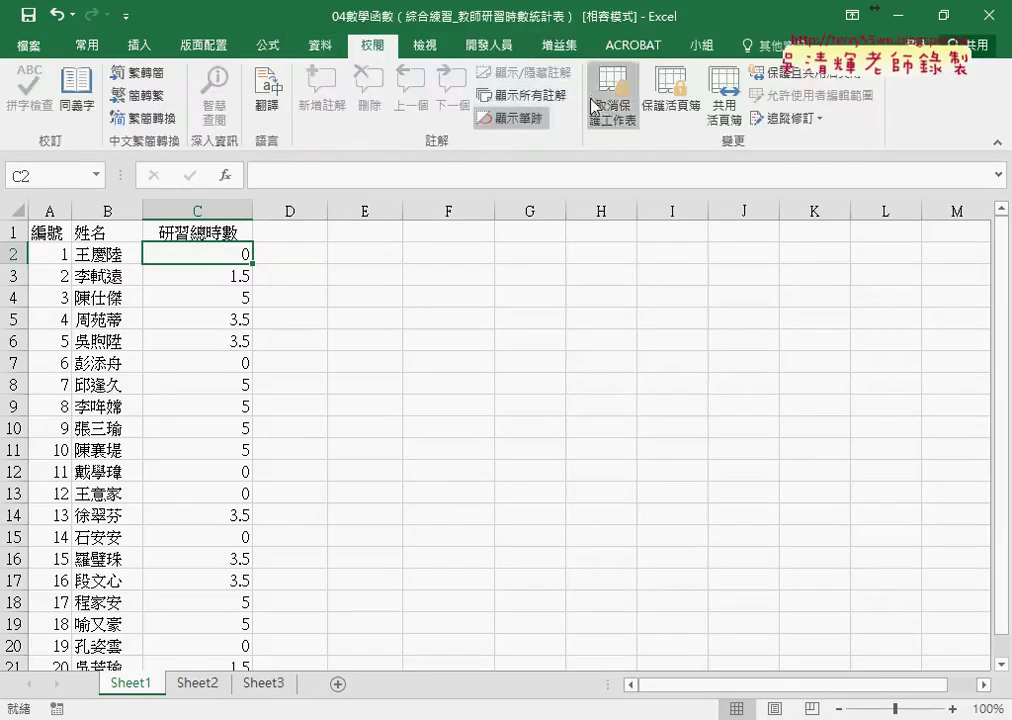
click(591, 106)
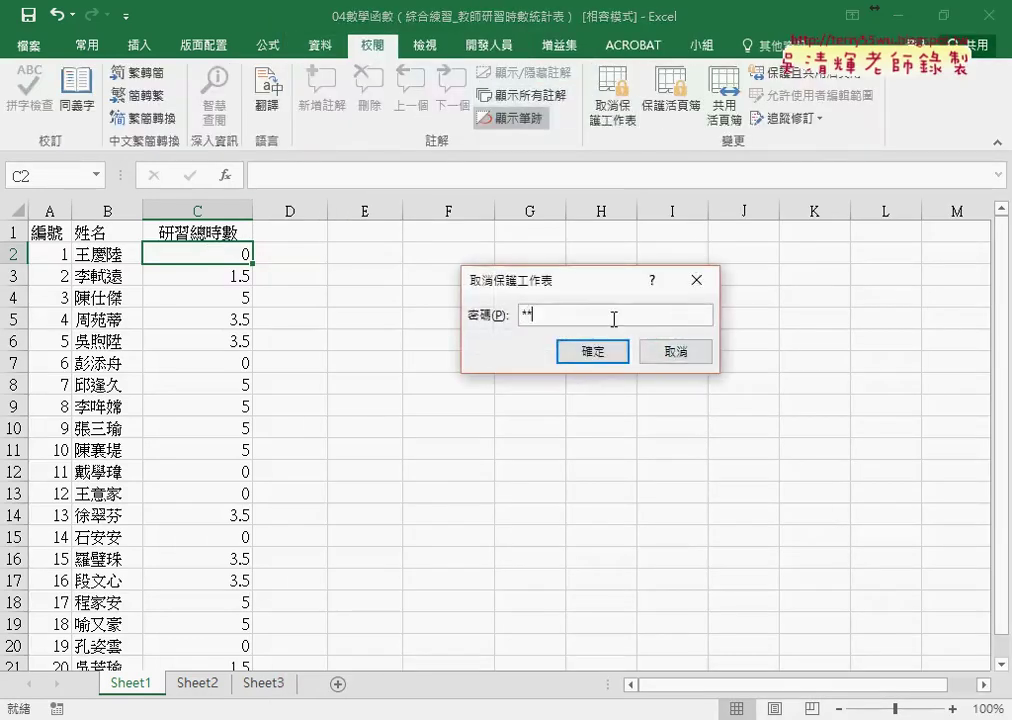
key(Return)
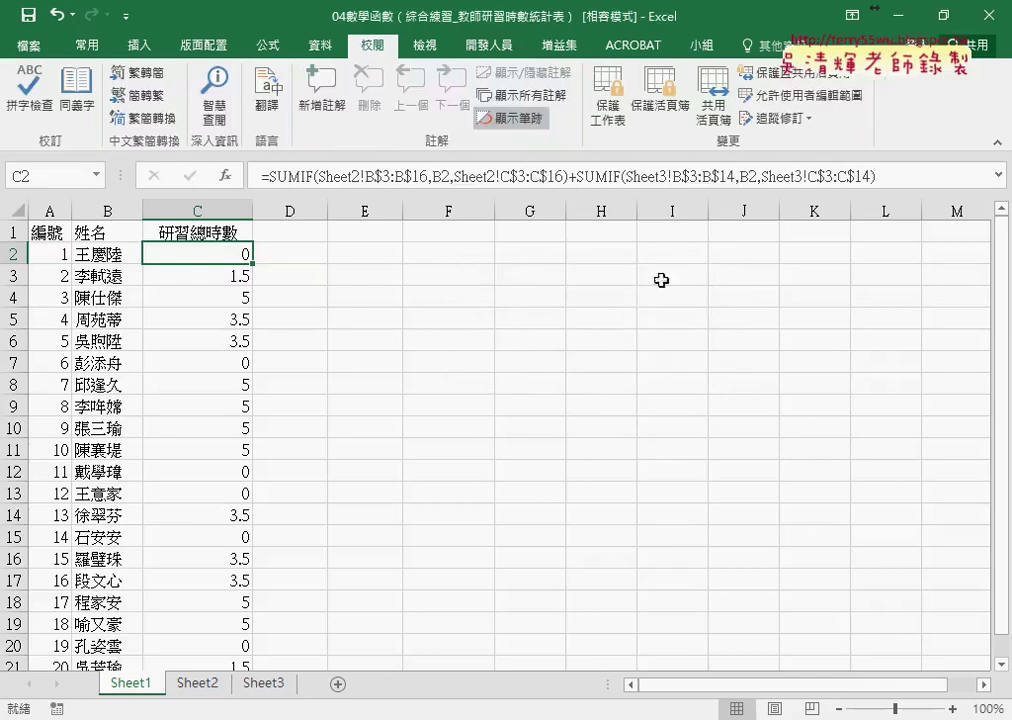
- Copy C2's SUMIF formula that totals hours from Sheet2 and Sheet3
click(885, 180)
right_click(318, 180)
click(352, 228)
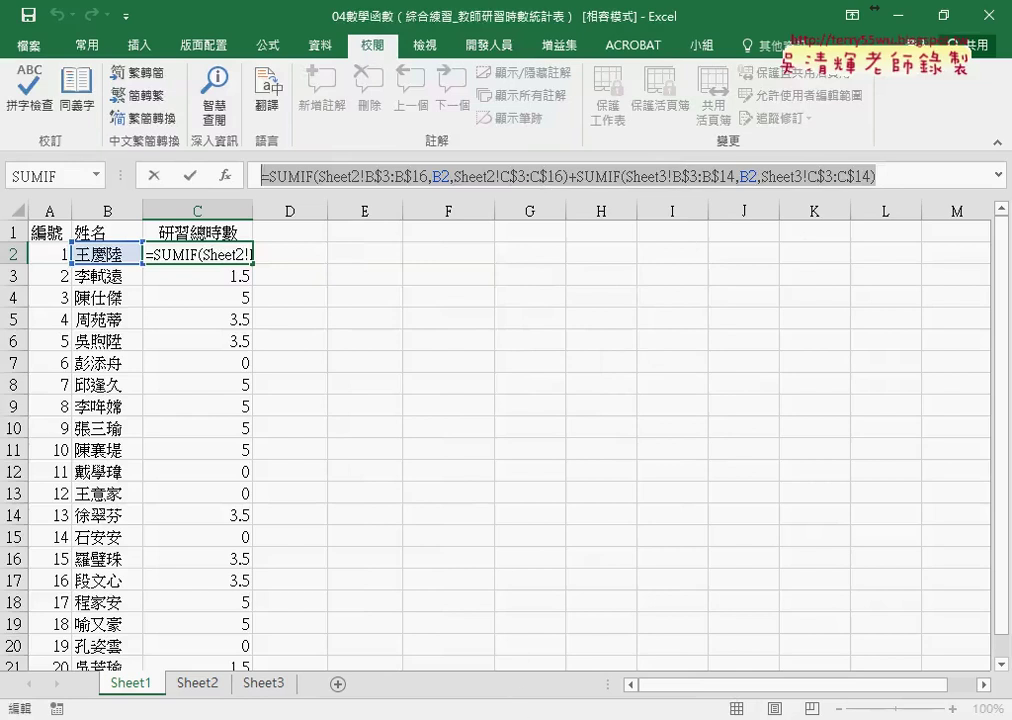
click(712, 632)
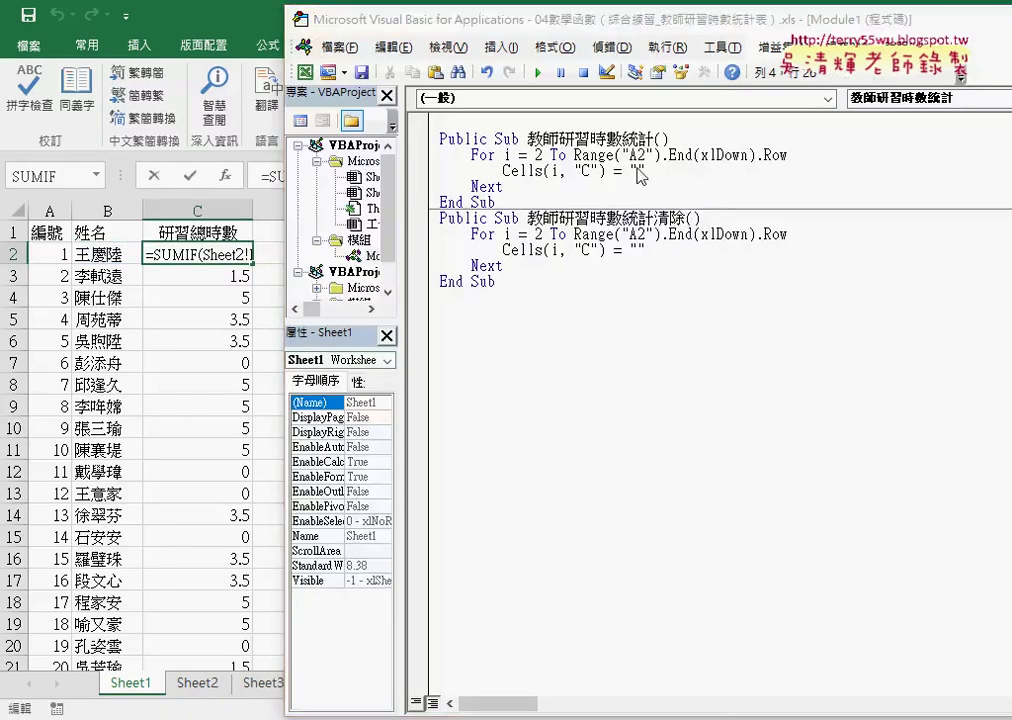
- Paste the copied SUMIF formula between the quotes of the first macro's Cells(i, "C") line
click(153, 175)
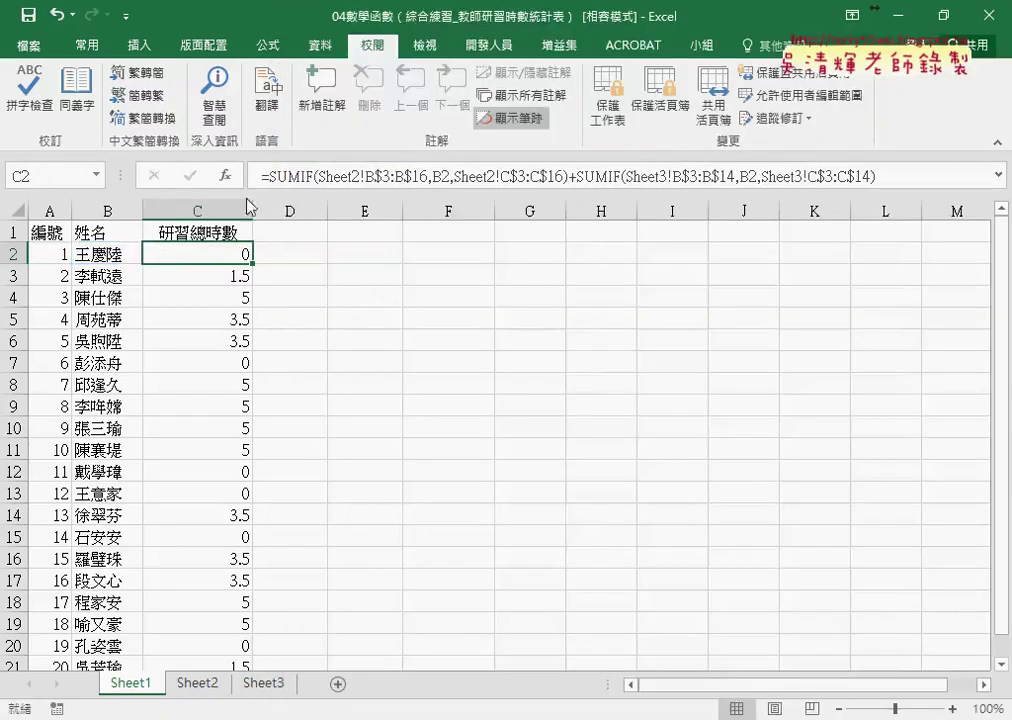
click(712, 632)
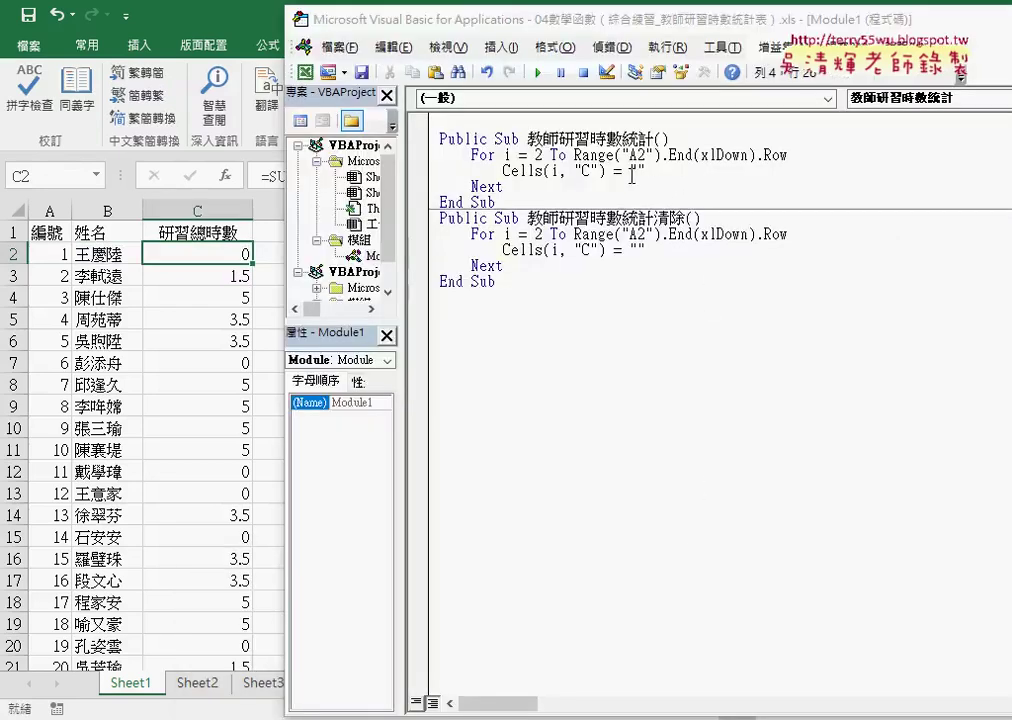
right_click(638, 224)
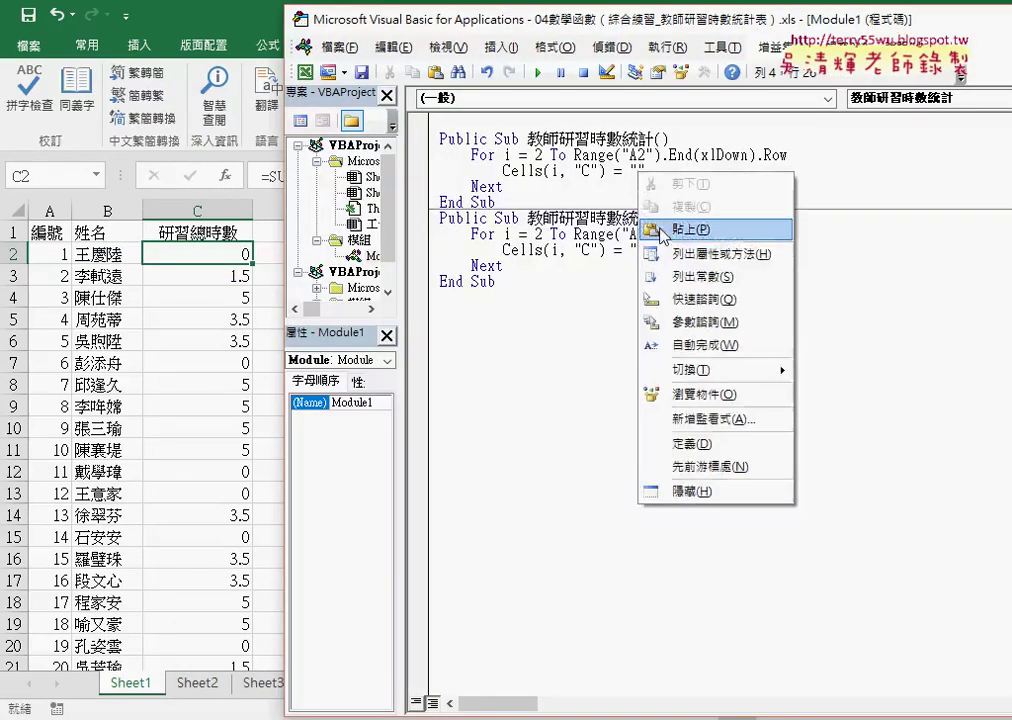
click(661, 229)
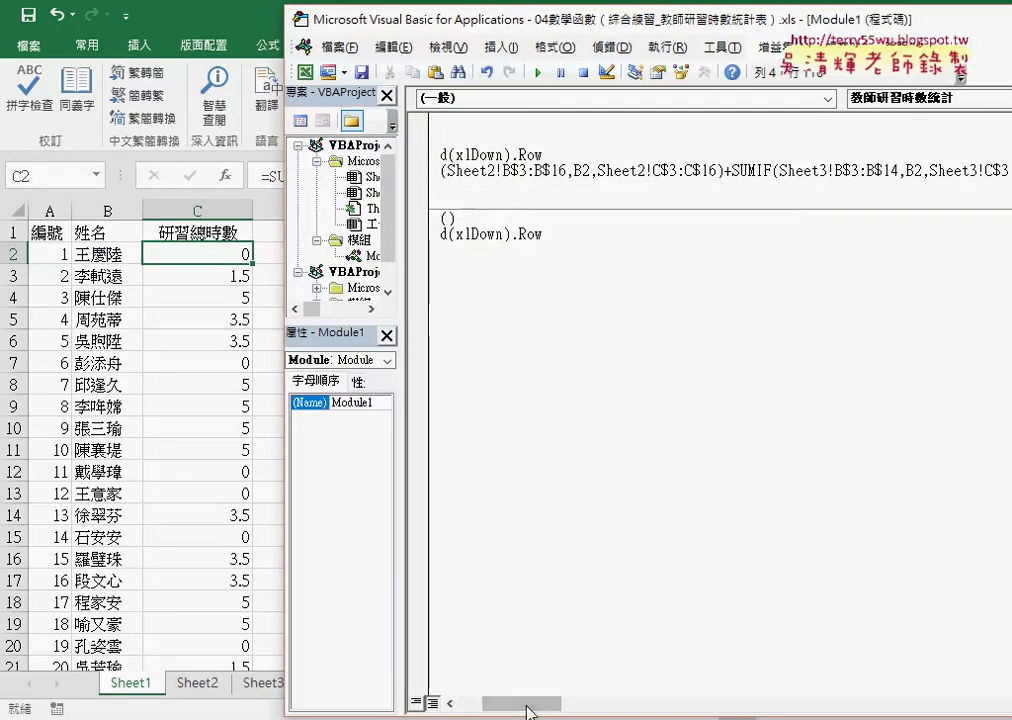
mouse_move(530, 710)
mouse_down()
mouse_move(540, 710)
mouse_move(526, 708)
mouse_up()
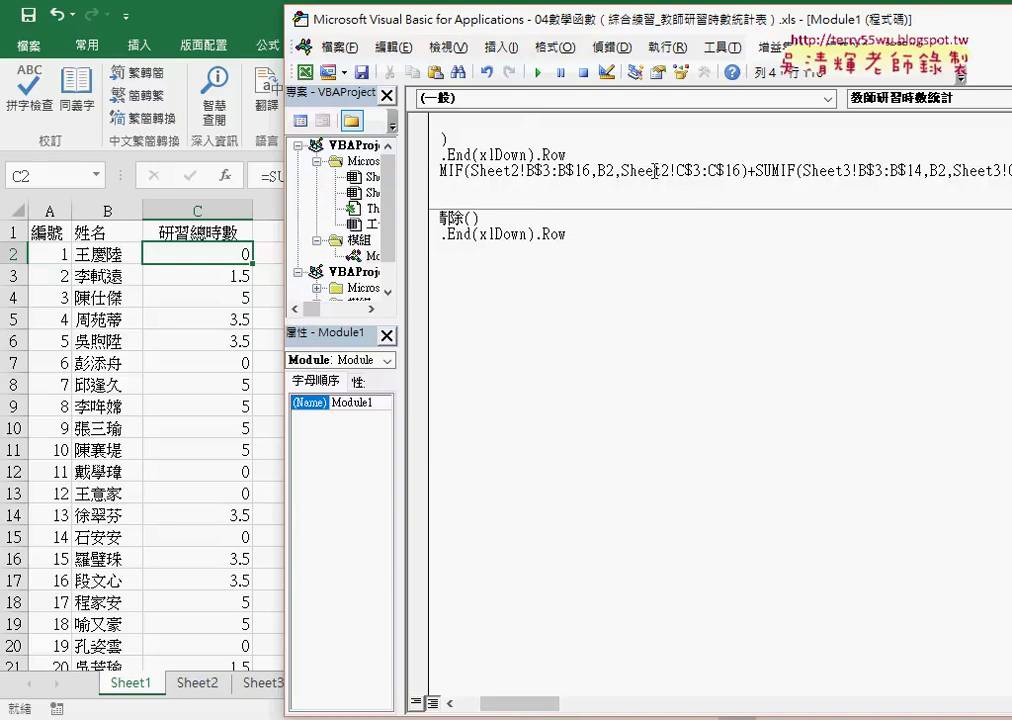
click(218, 258)
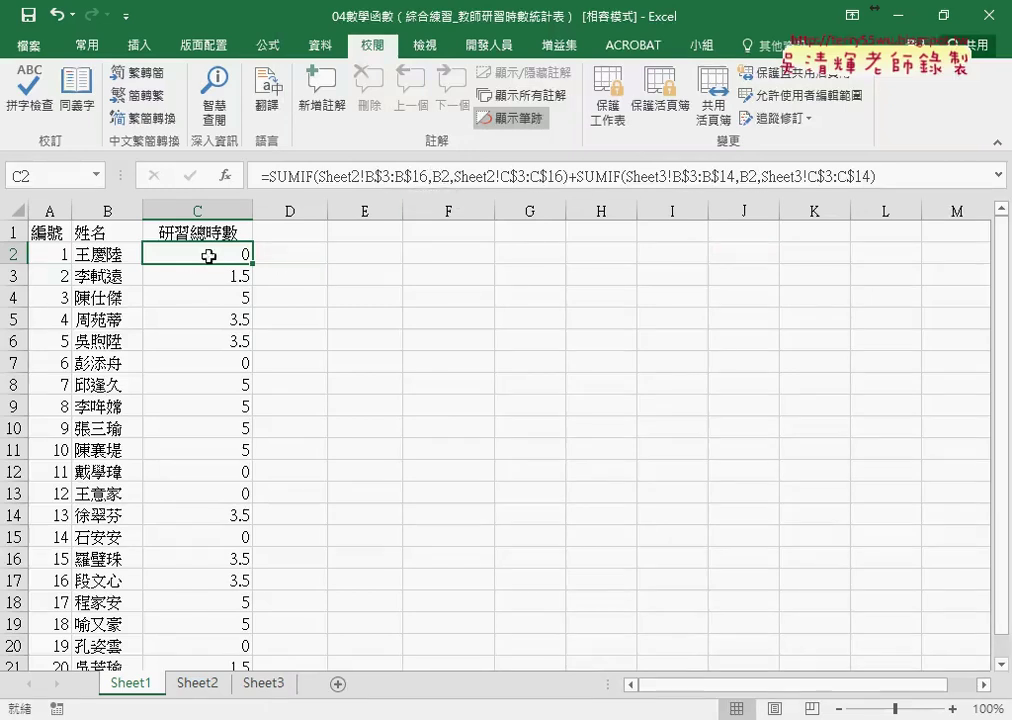
click(231, 278)
click(226, 255)
click(222, 276)
click(228, 258)
click(222, 289)
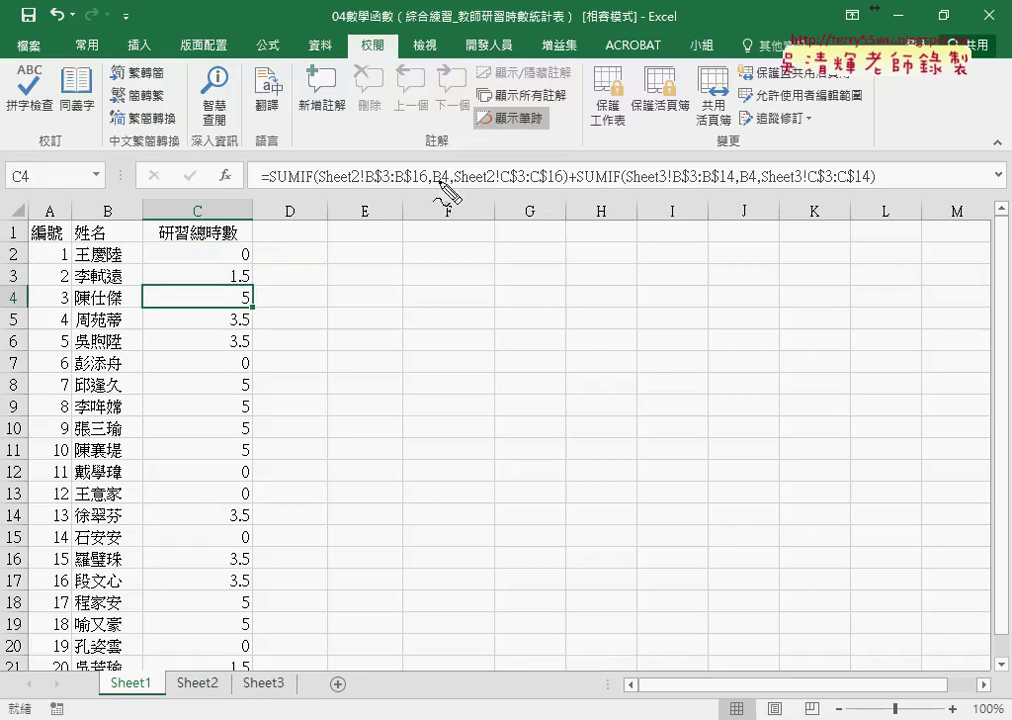
drag(442, 185, 447, 186)
drag(748, 186, 760, 186)
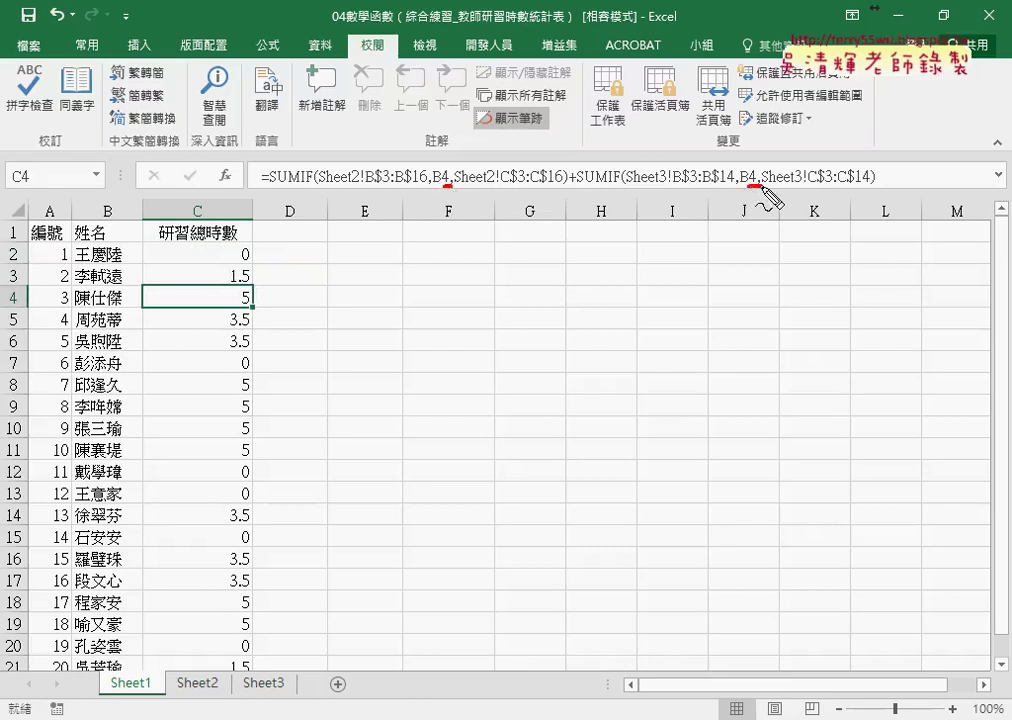
click(234, 256)
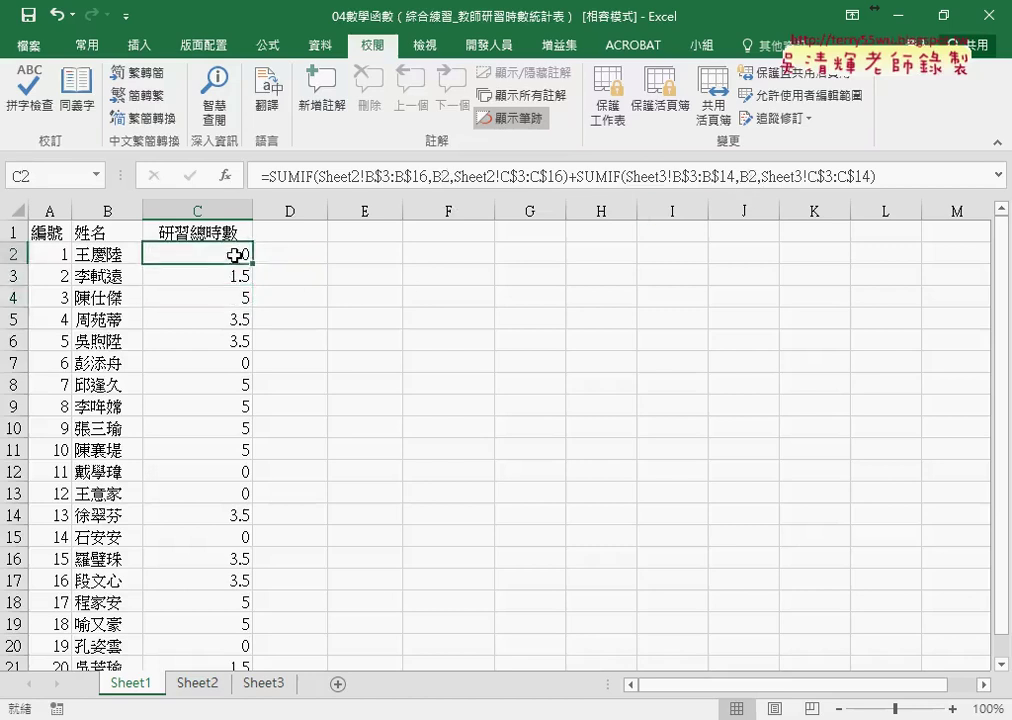
key(Down)
key(Down)
key(Up)
key(Up)
click(236, 274)
click(235, 296)
click(236, 258)
click(236, 276)
click(236, 254)
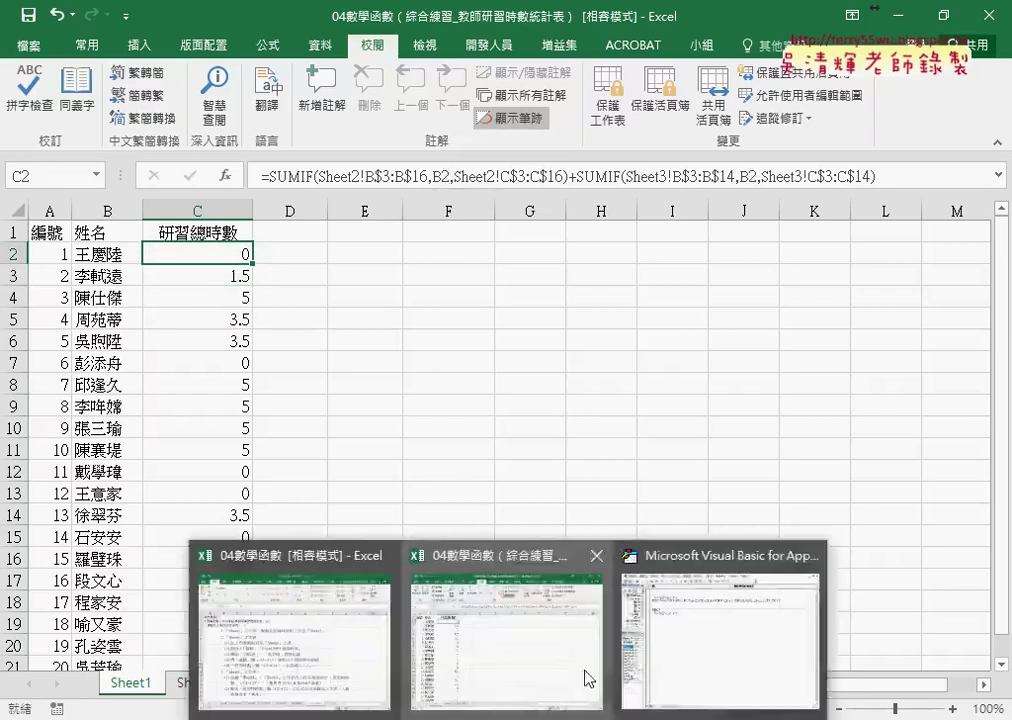
- Replace the fixed row 2 in the first SUMIF criterion with " & i & "
click(718, 556)
double_click(553, 20)
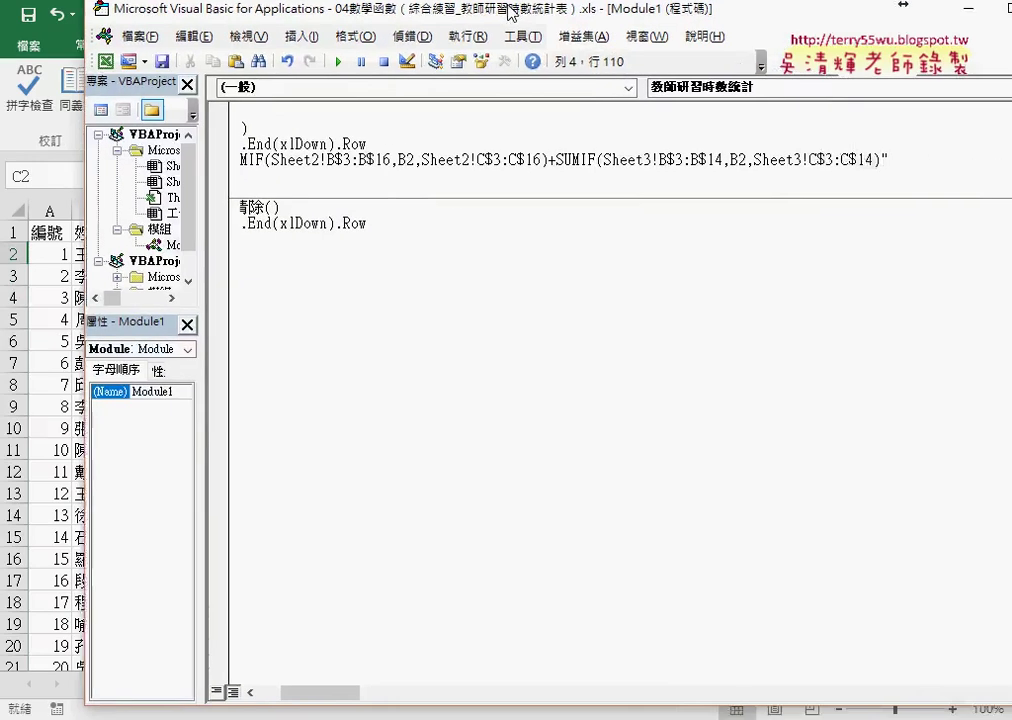
drag(392, 166, 400, 166)
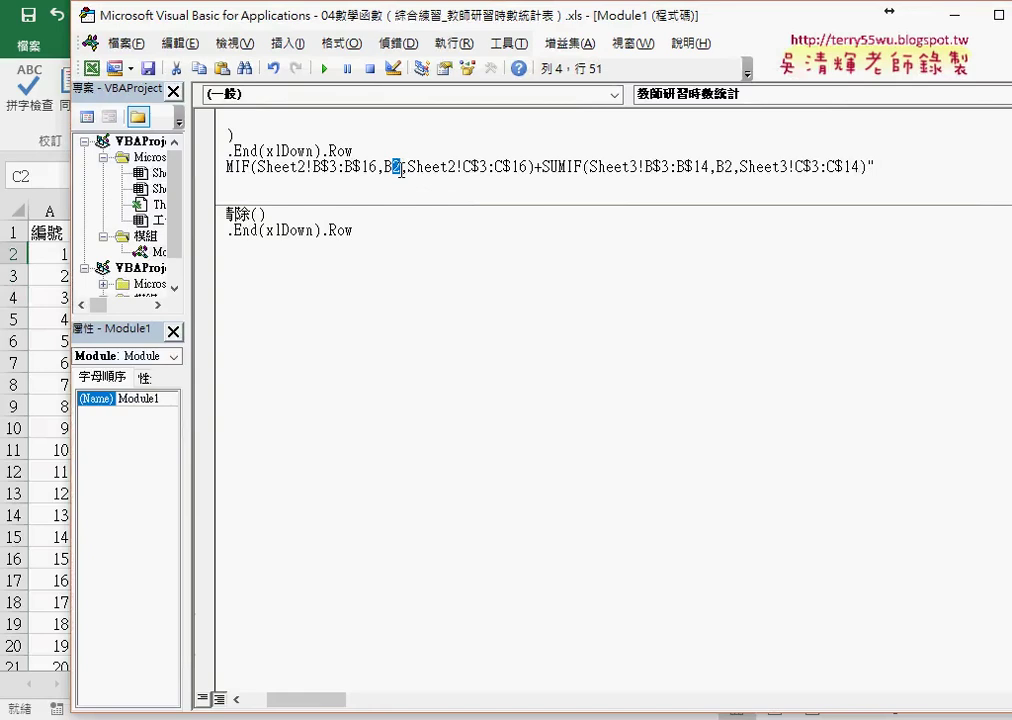
text("&i)
text(")
text(&&)
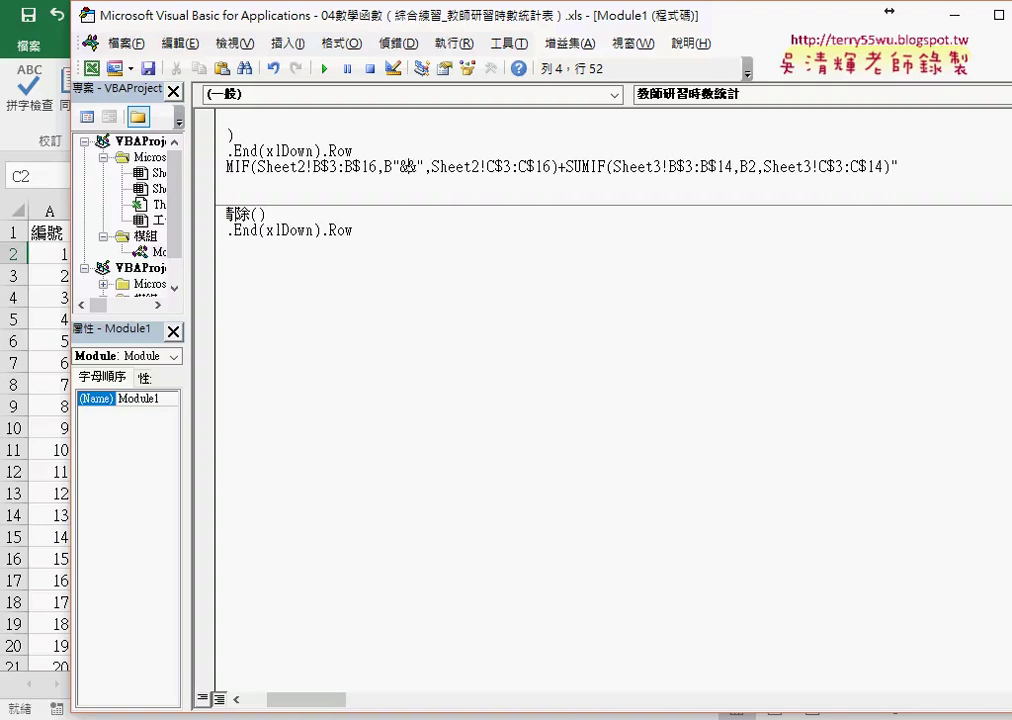
text(&&)
key(Return)
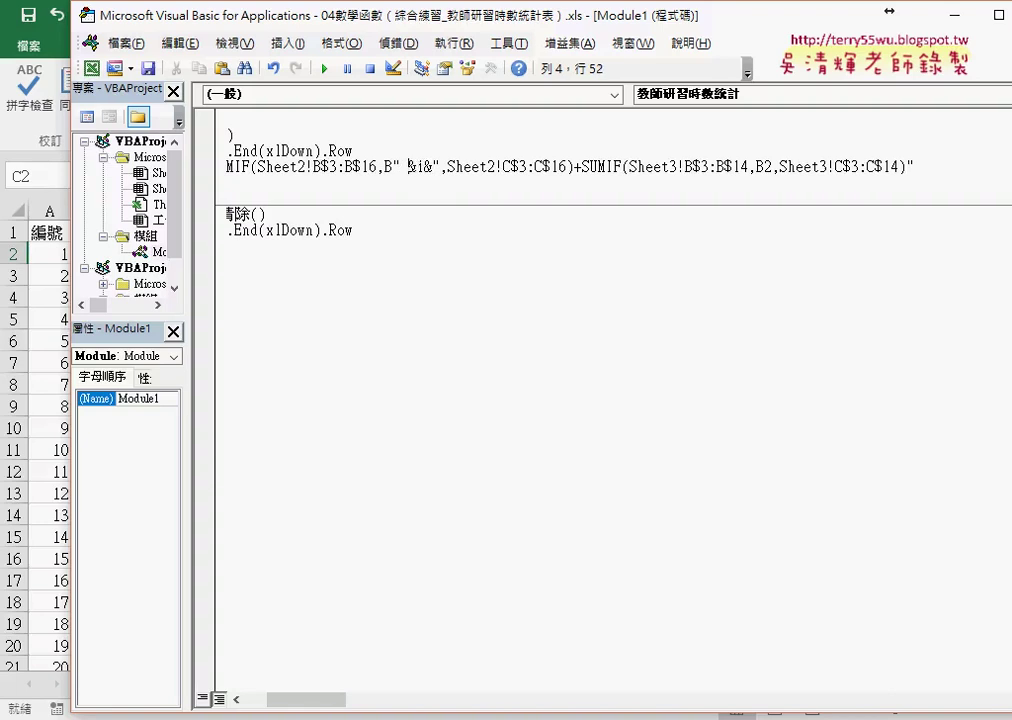
key(Right)
key(Right)
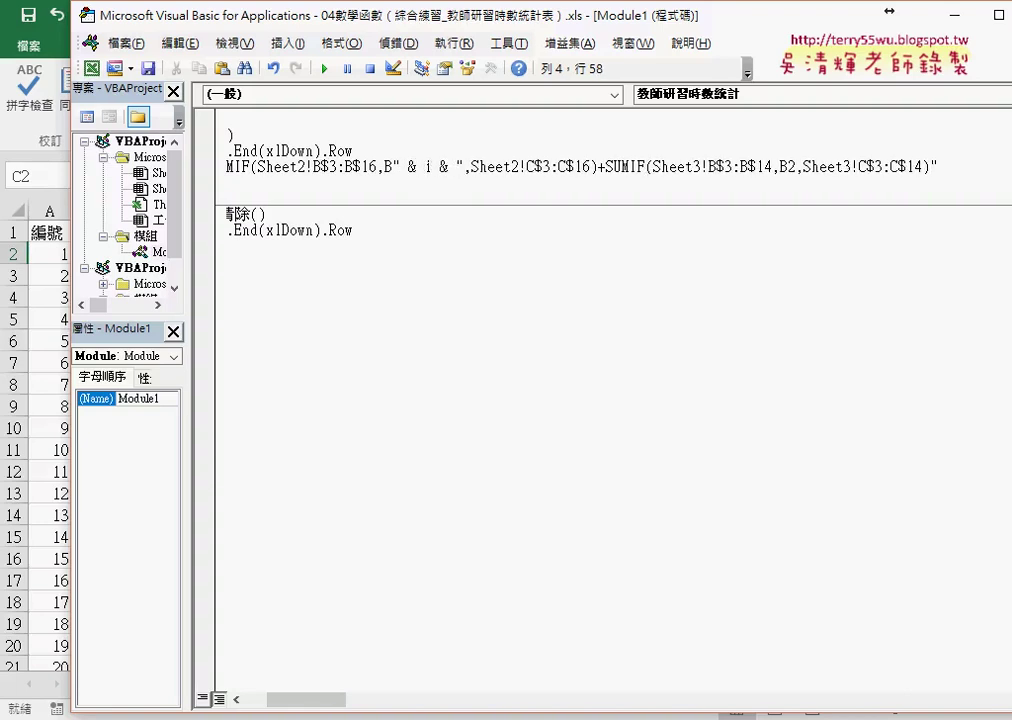
drag(392, 167, 464, 168)
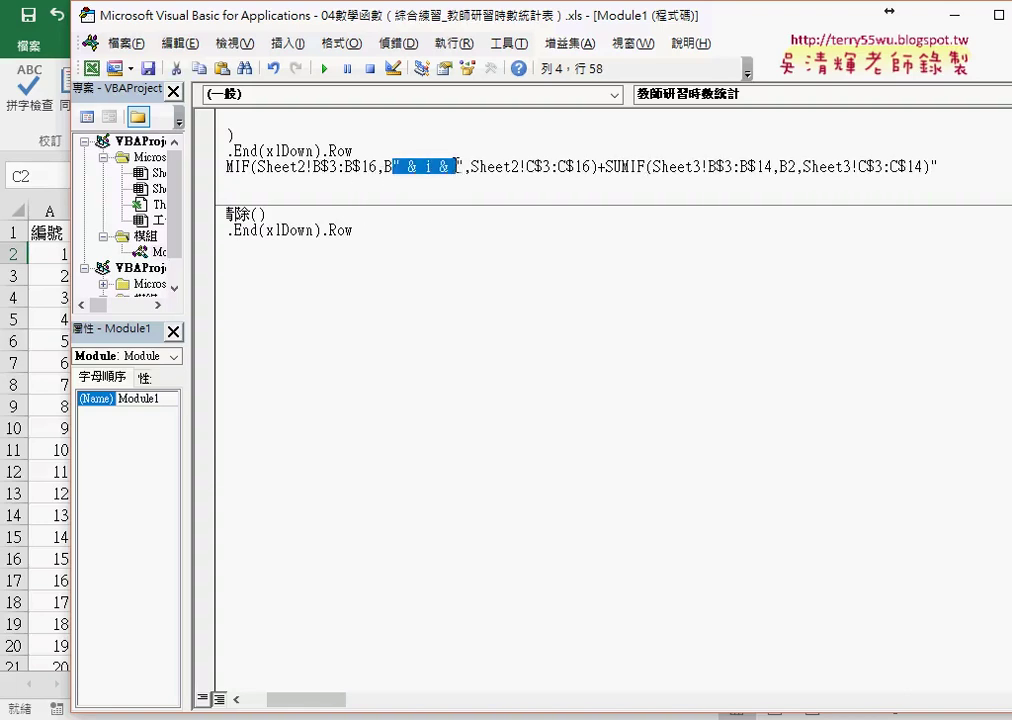
- Paste the " & i & " concatenation over row 2 in the second SUMIF criterion
right_click(448, 173)
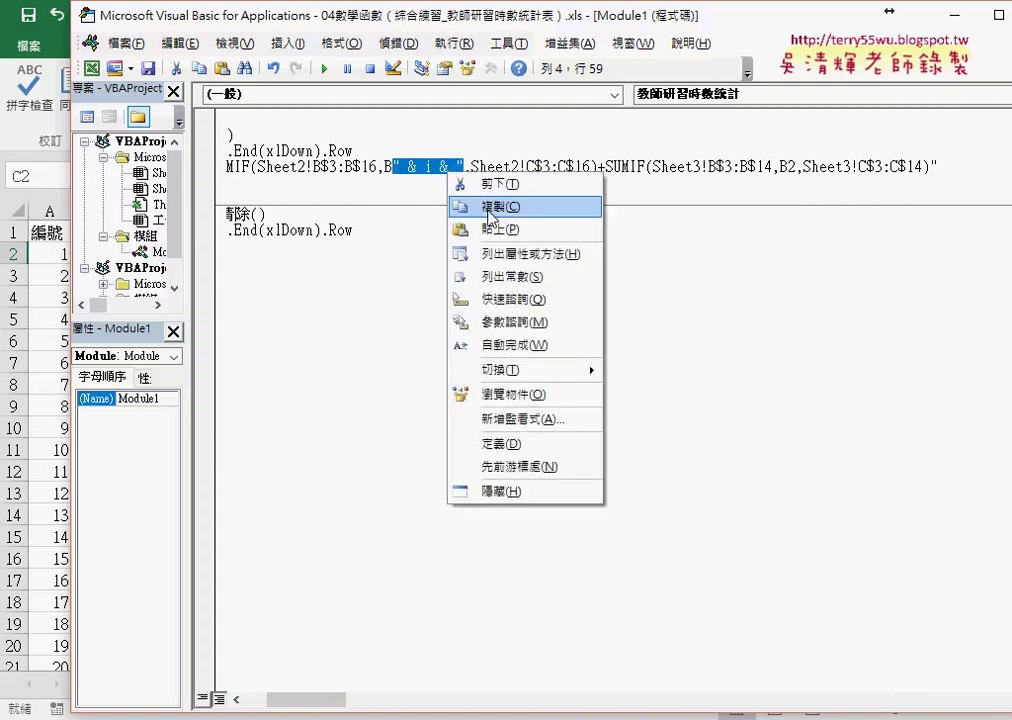
click(490, 206)
click(791, 167)
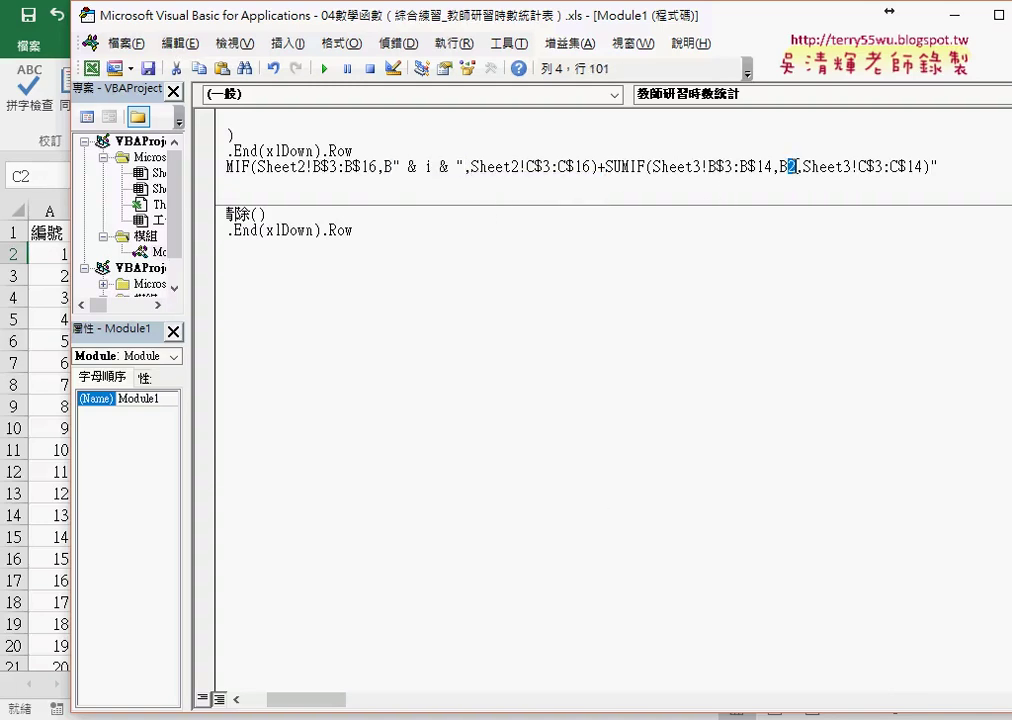
right_click(791, 172)
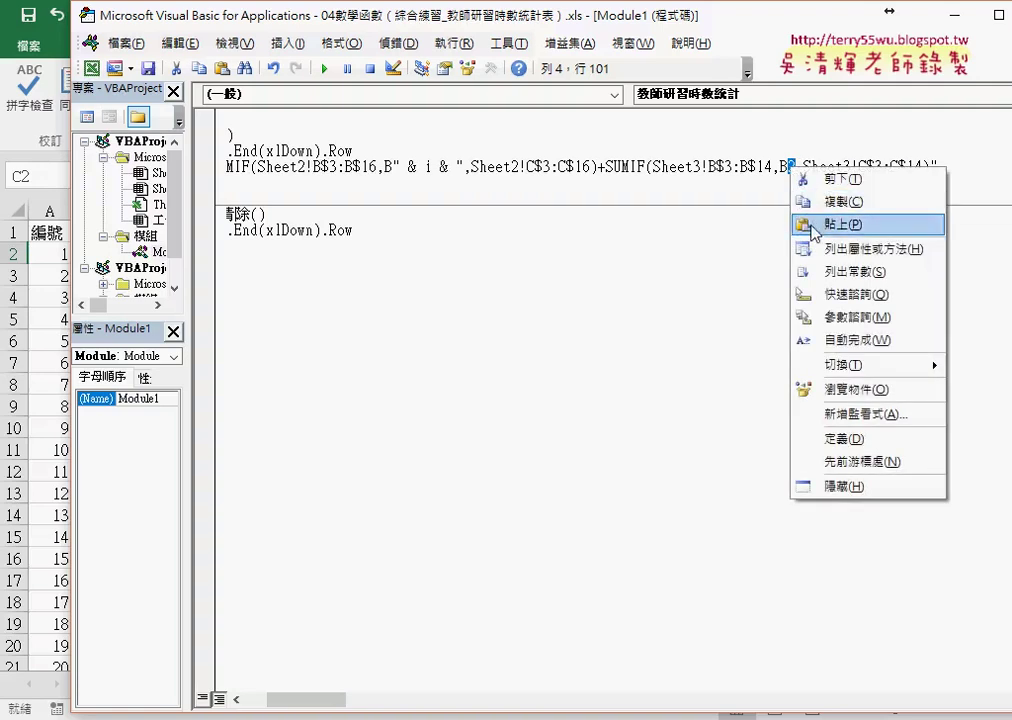
click(802, 226)
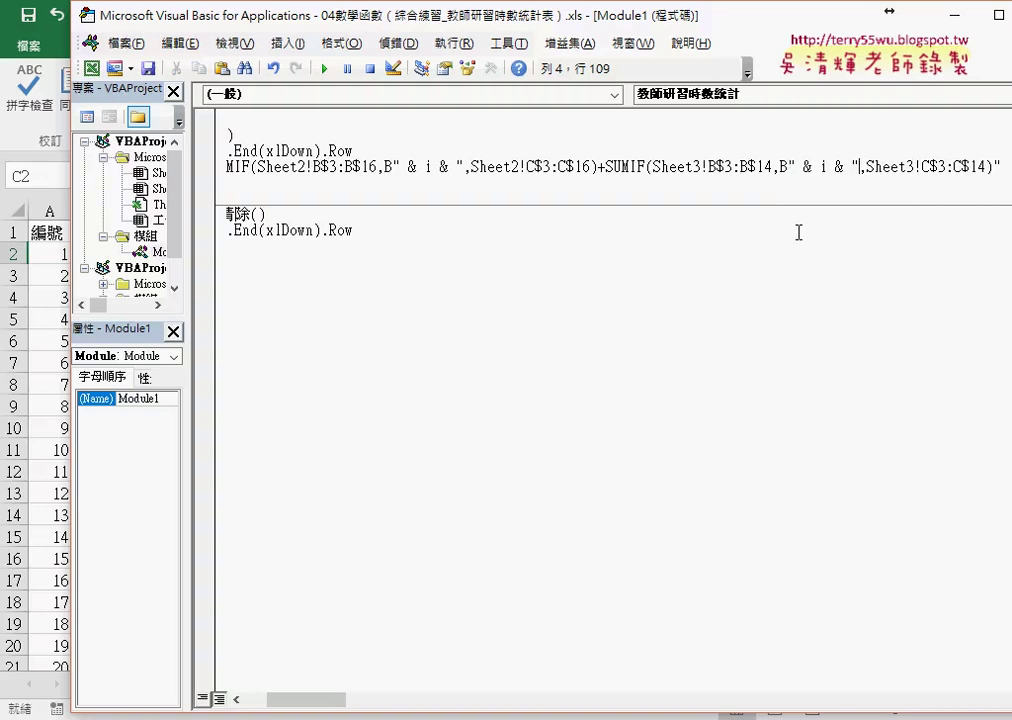
drag(357, 16, 686, 36)
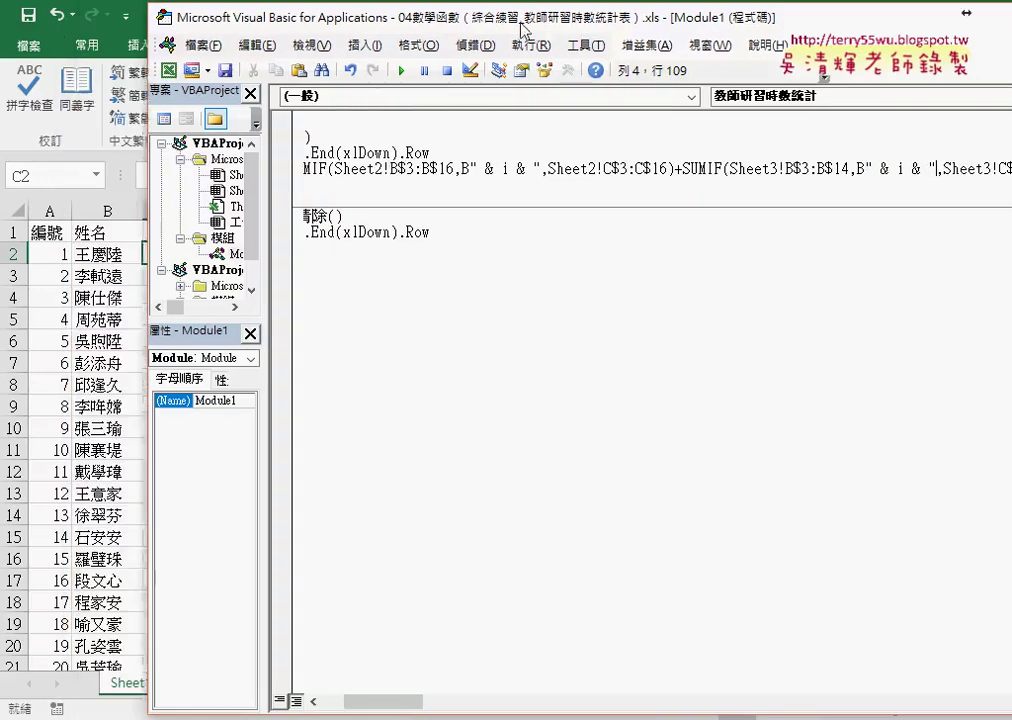
drag(571, 707, 549, 707)
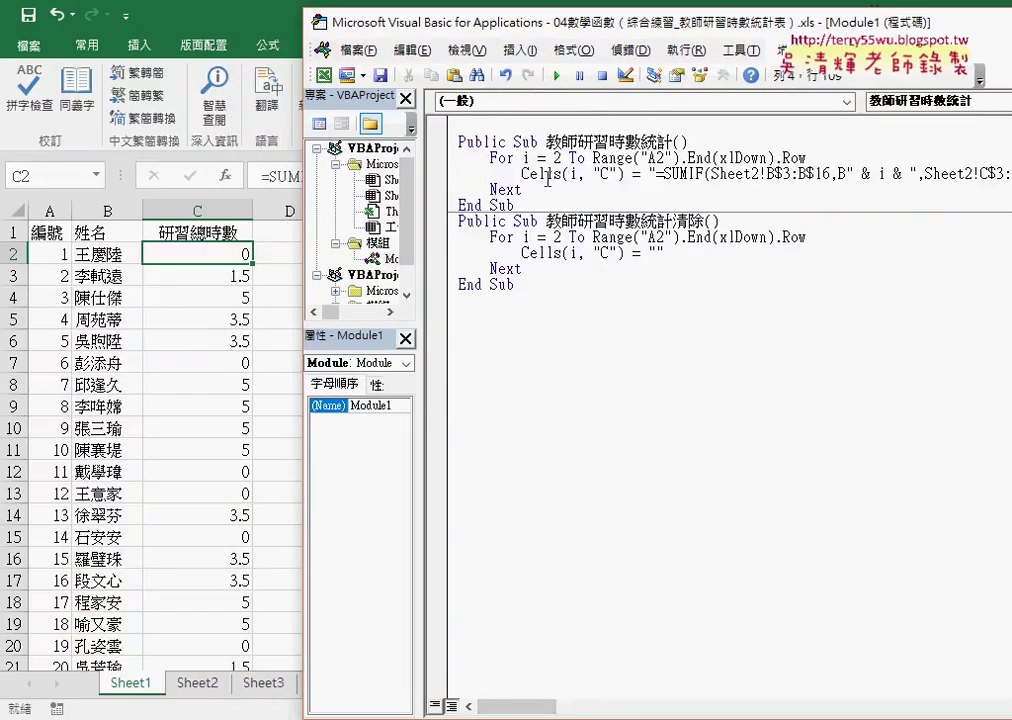
- Draw a Form Control button over D2:E3
click(267, 302)
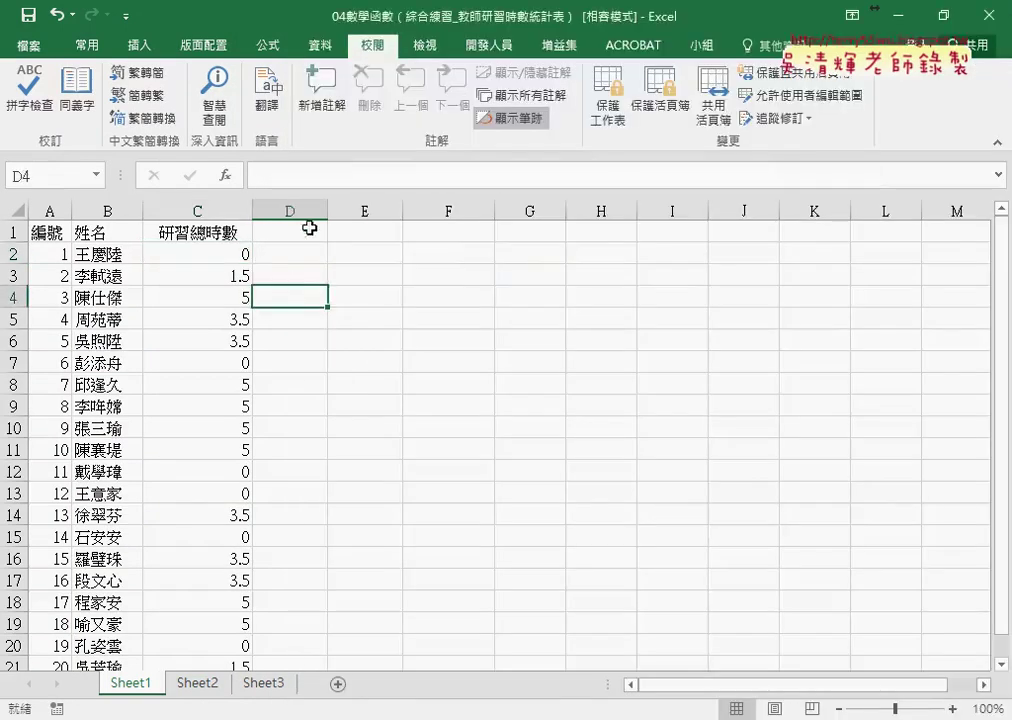
click(488, 45)
click(421, 110)
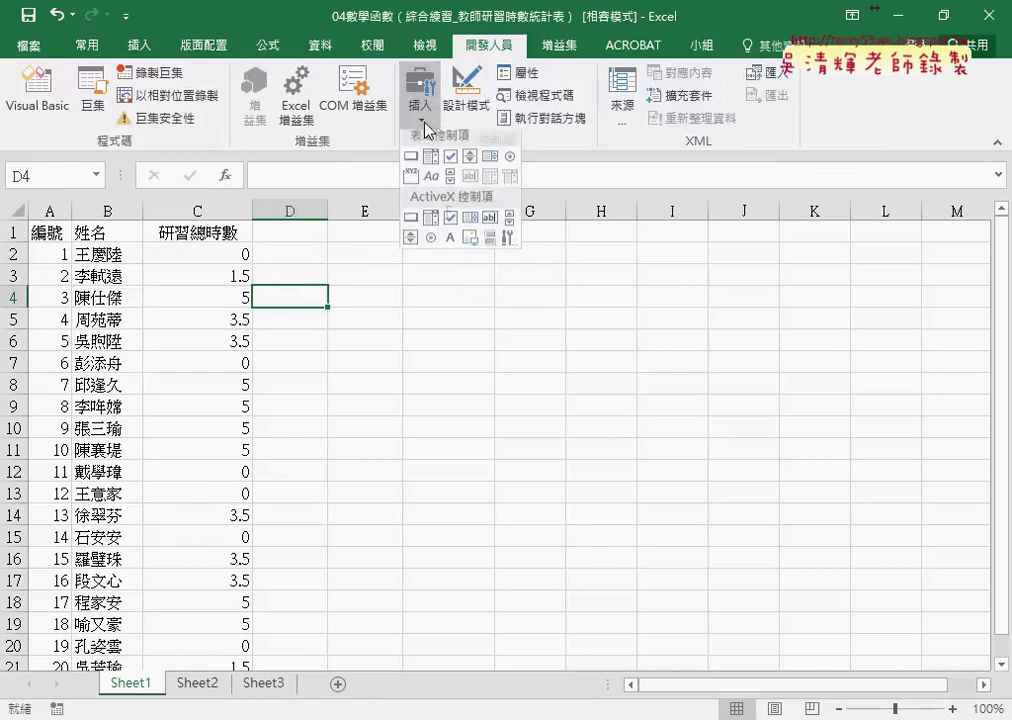
click(411, 163)
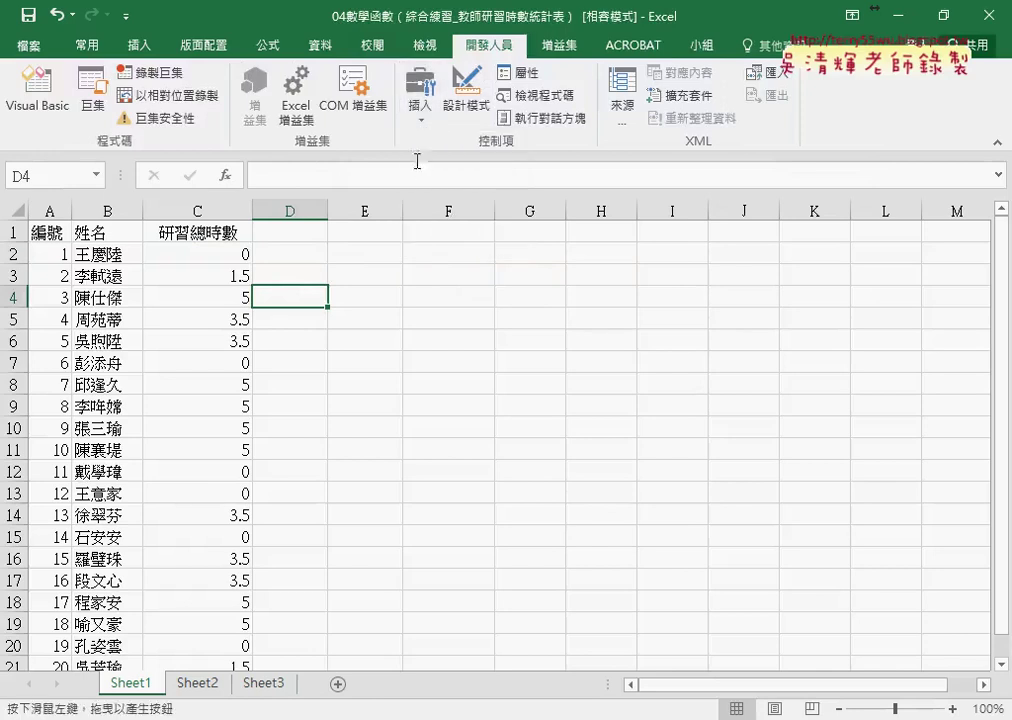
mouse_move(305, 241)
mouse_down()
mouse_move(382, 281)
mouse_move(461, 287)
mouse_up()
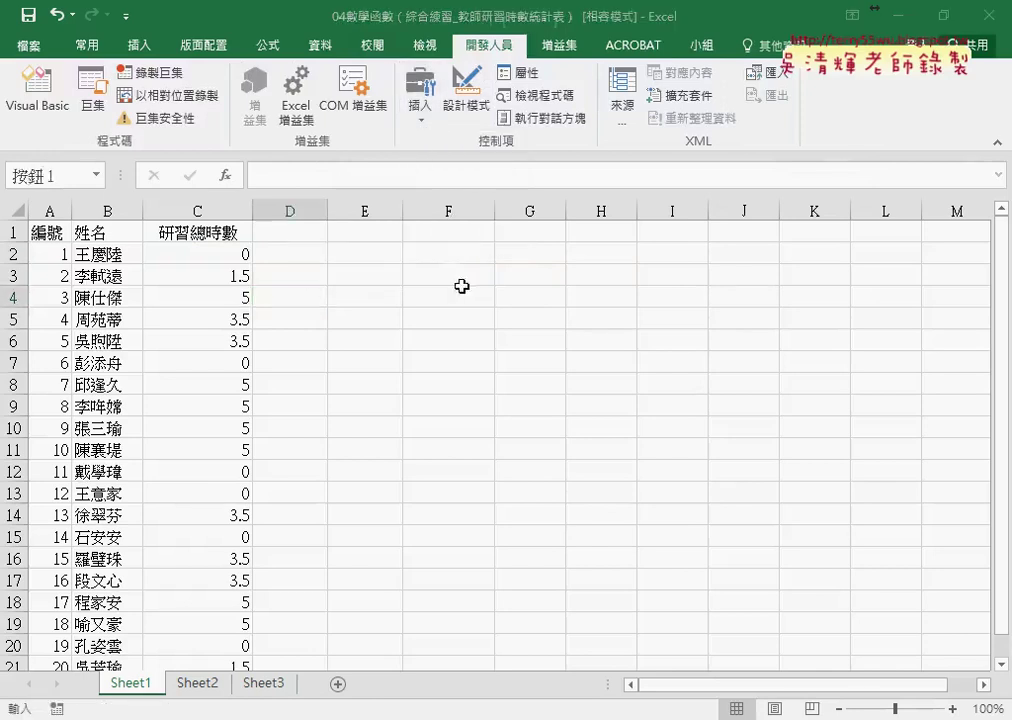
- Assign the 教師研習時數統計 macro to the button and caption it 教師研習時數統計
click(455, 249)
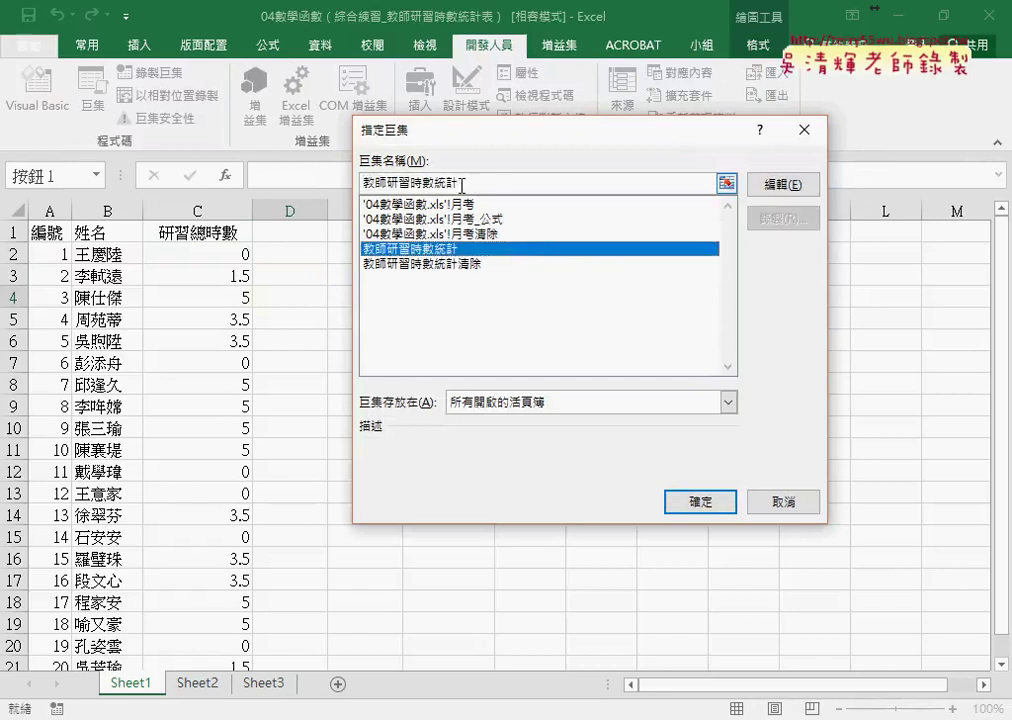
right_click(421, 181)
key(Escape)
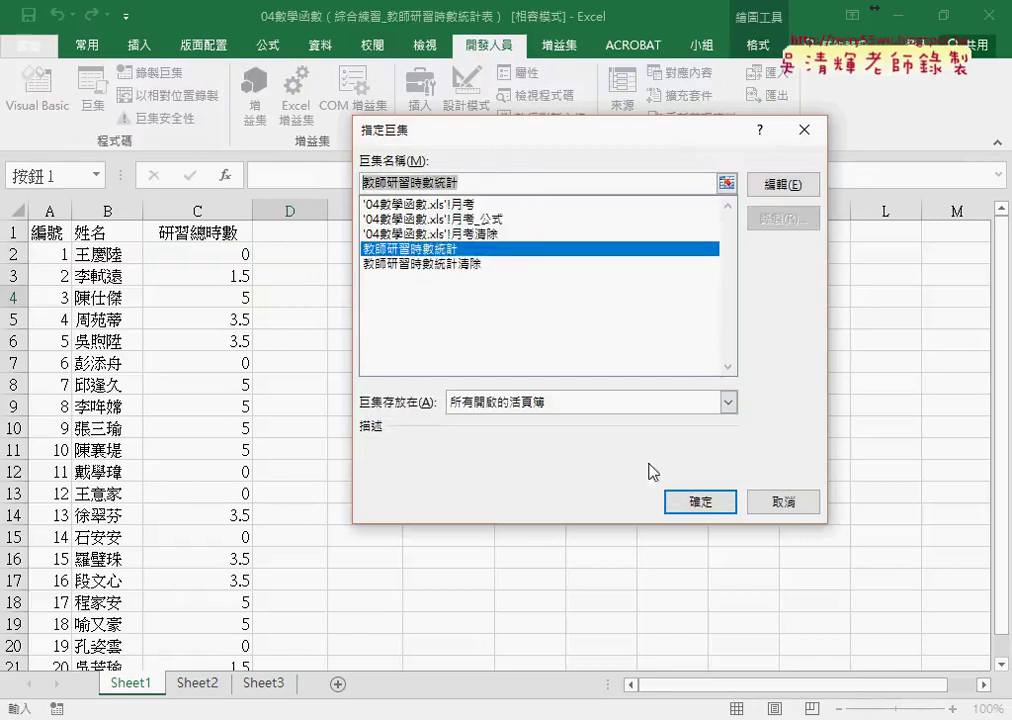
key(Return)
click(362, 265)
key(Delete)
key(Delete)
key(Delete)
key(Delete)
key(ctrl+v)
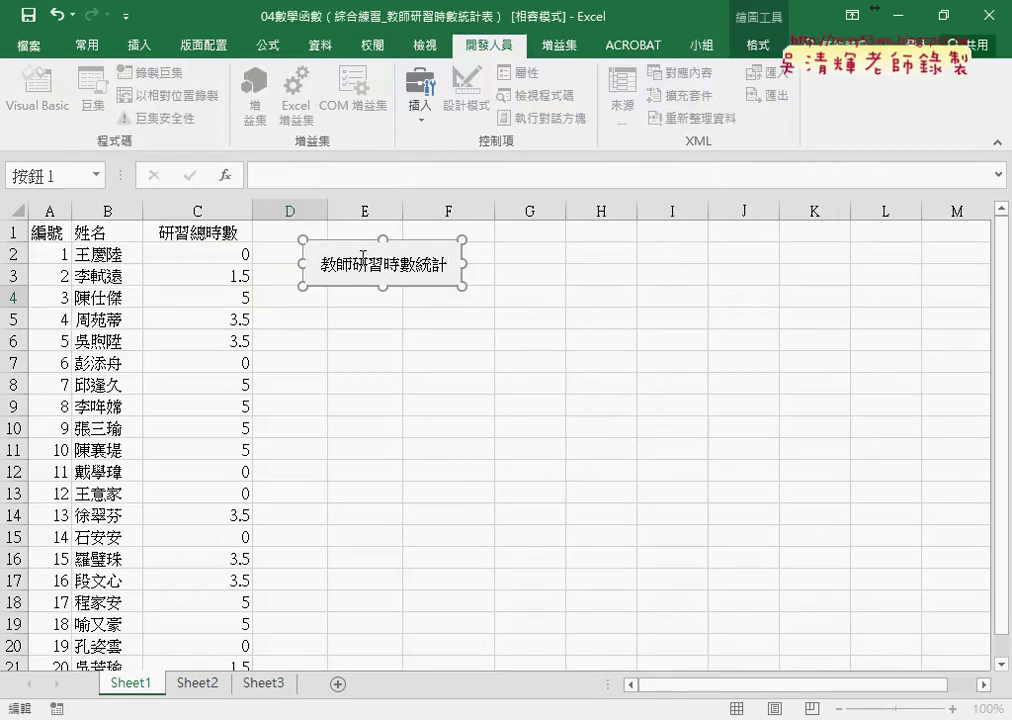
right_click(456, 292)
click(316, 319)
- Duplicate the button and place the copy just below the original
key(ctrl+v)
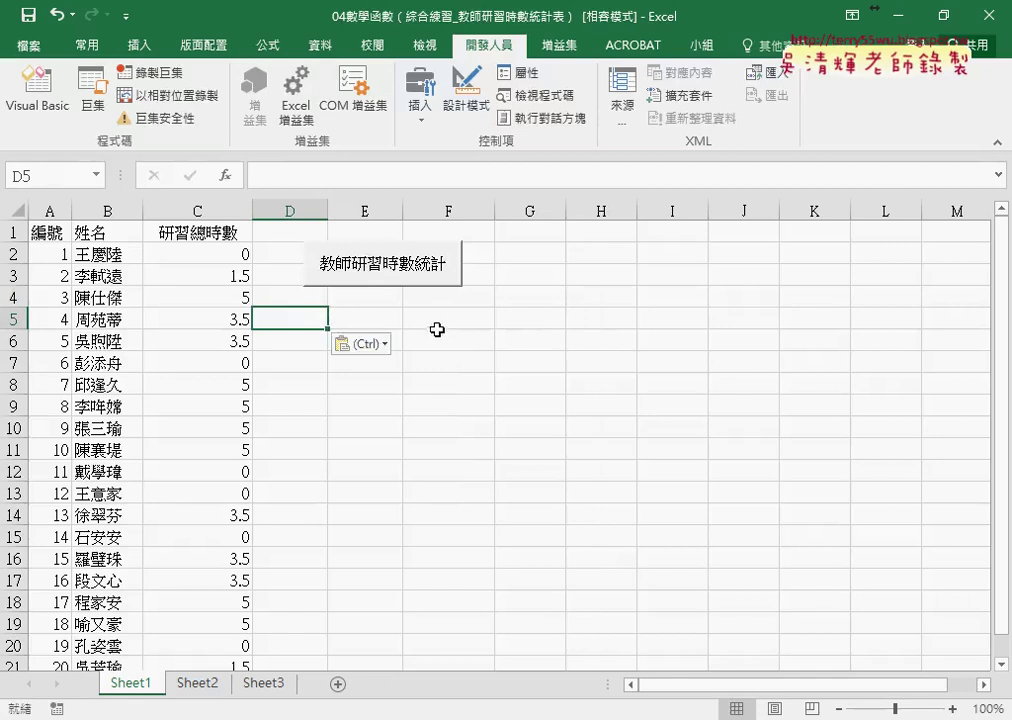
right_click(381, 268)
click(358, 306)
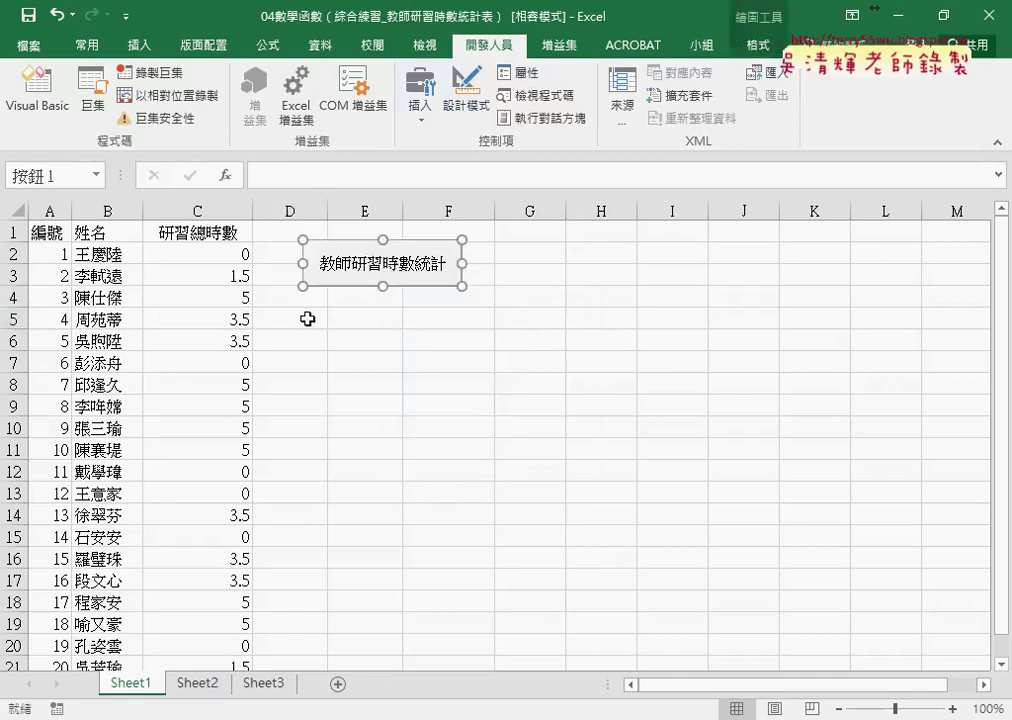
click(311, 317)
key(ctrl+v)
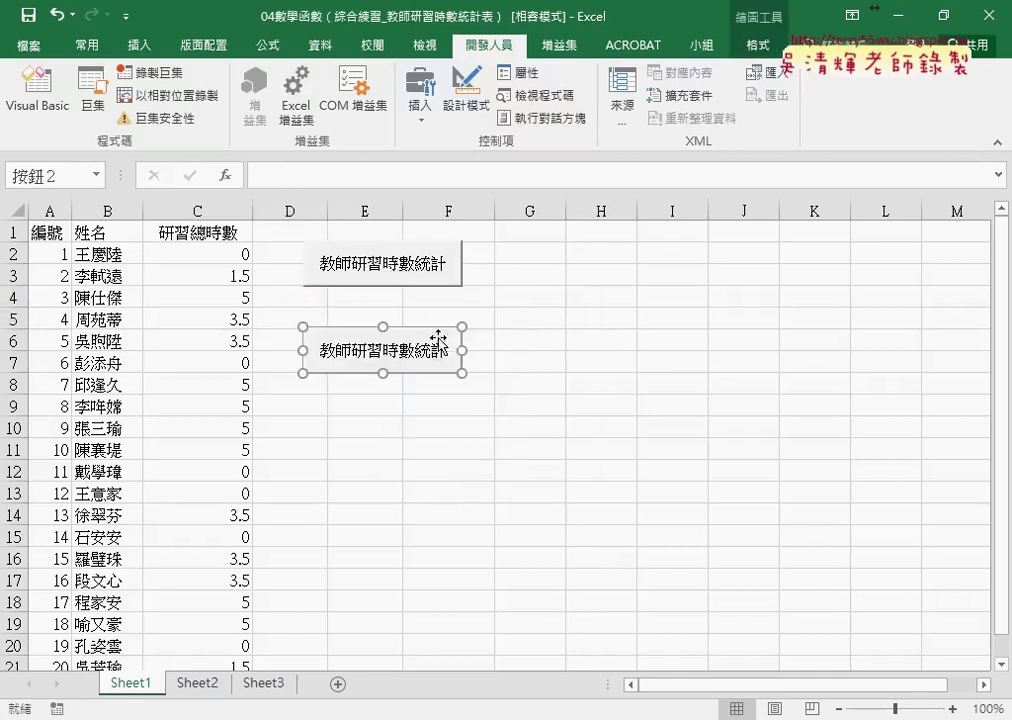
drag(440, 339, 428, 306)
- Assign 教師研習時數統計清除 to the copy, caption it 教師研習時數統計清除, and widen it
right_click(430, 323)
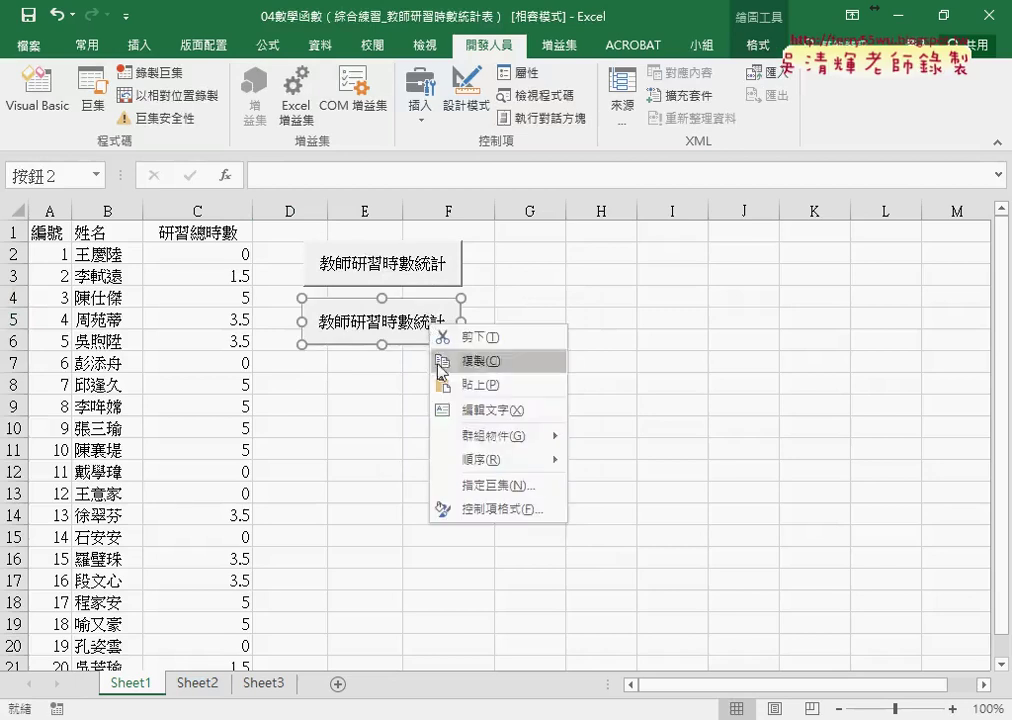
click(498, 485)
click(429, 420)
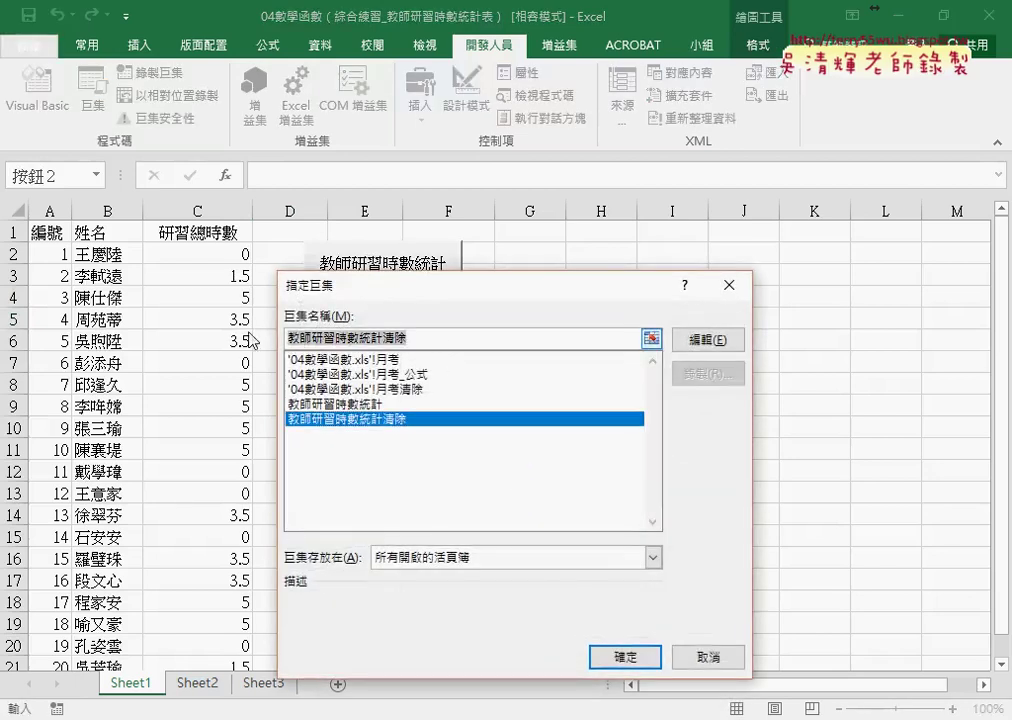
click(614, 652)
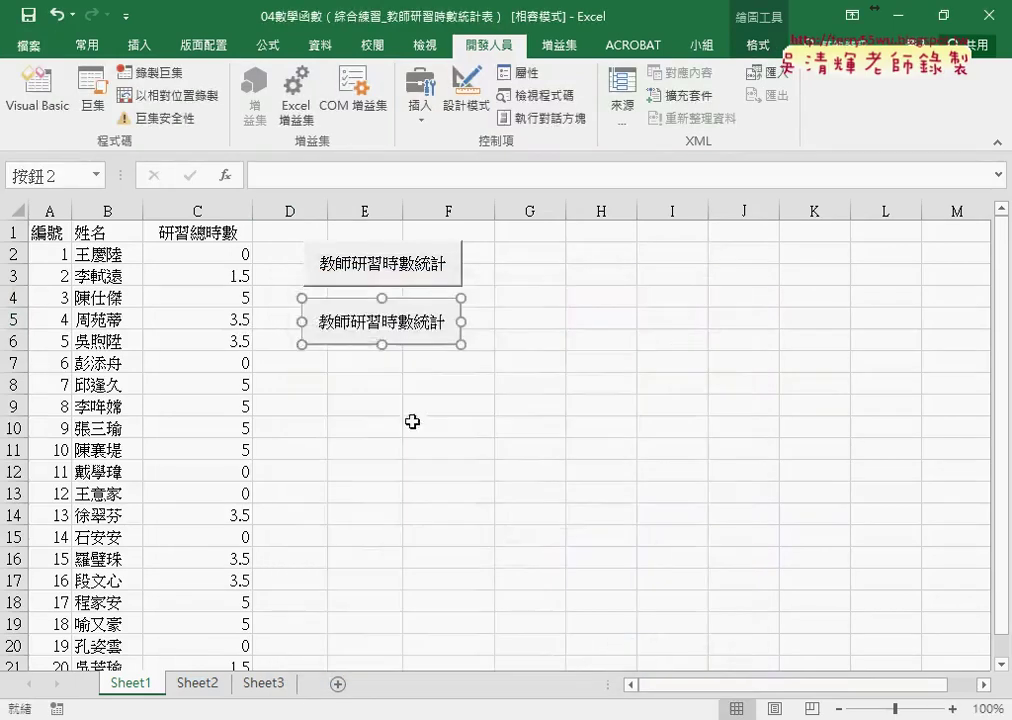
key(Delete)
key(Delete)
key(Delete)
key(Delete)
key(Delete)
text(教師研習時數統計清除)
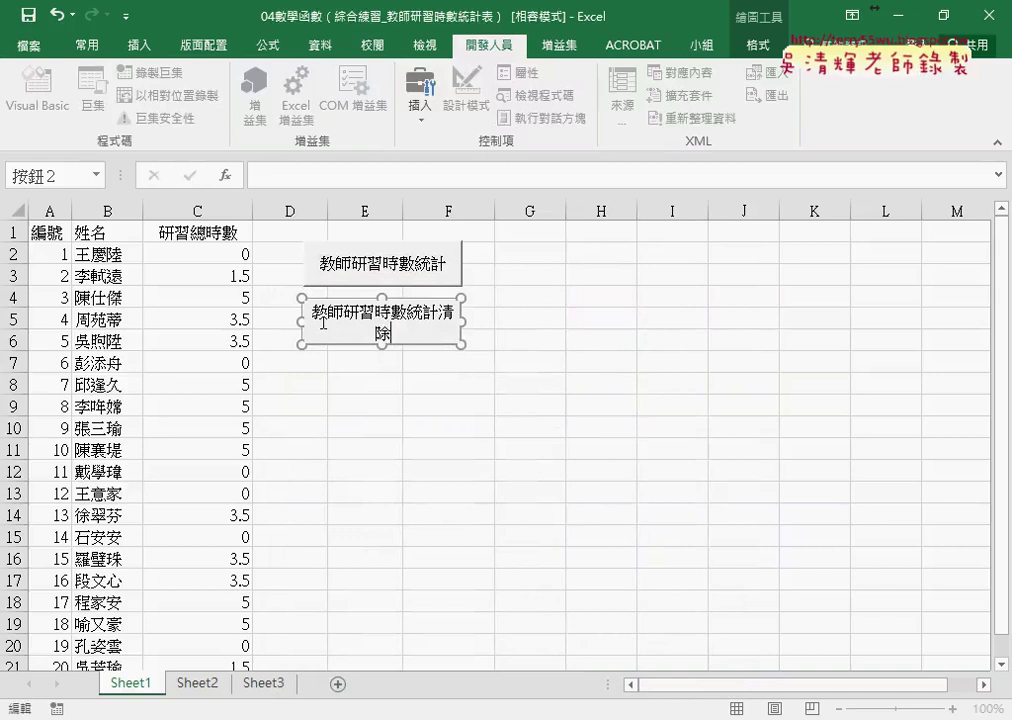
drag(462, 322, 493, 322)
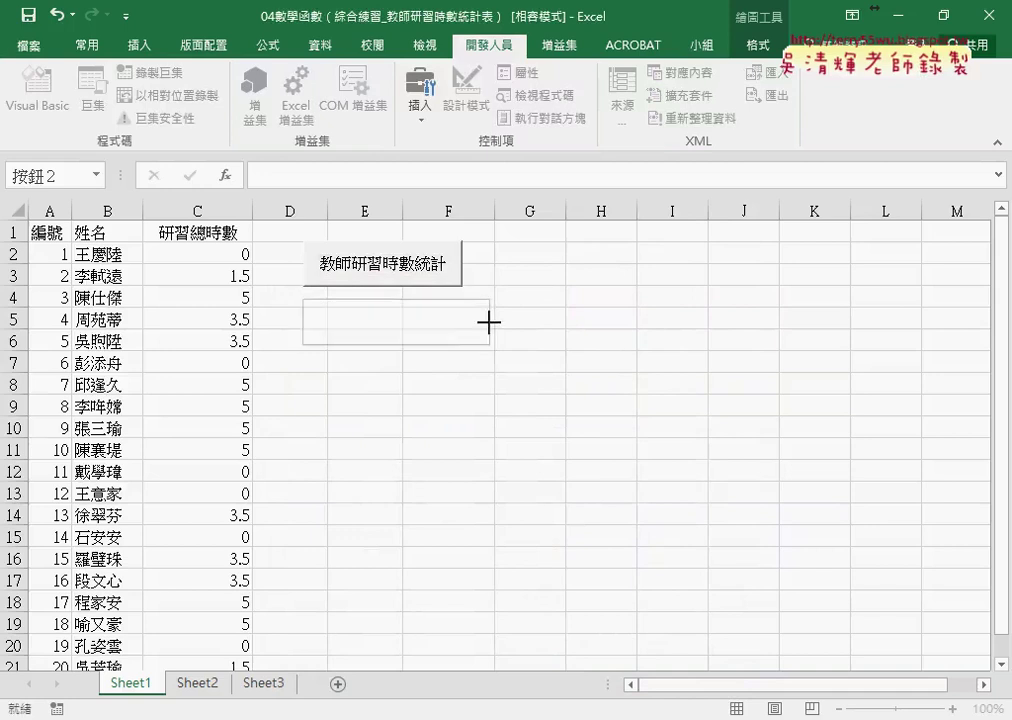
click(582, 354)
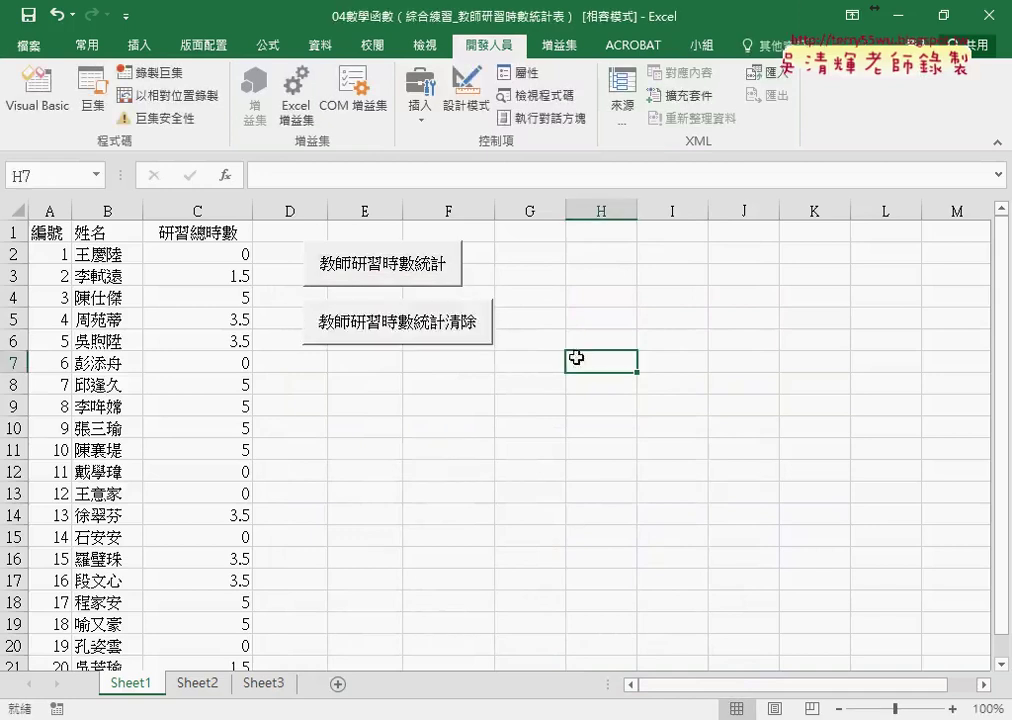
- Test both buttons by clearing and refilling column C twice
click(428, 340)
click(416, 272)
click(405, 332)
click(414, 280)
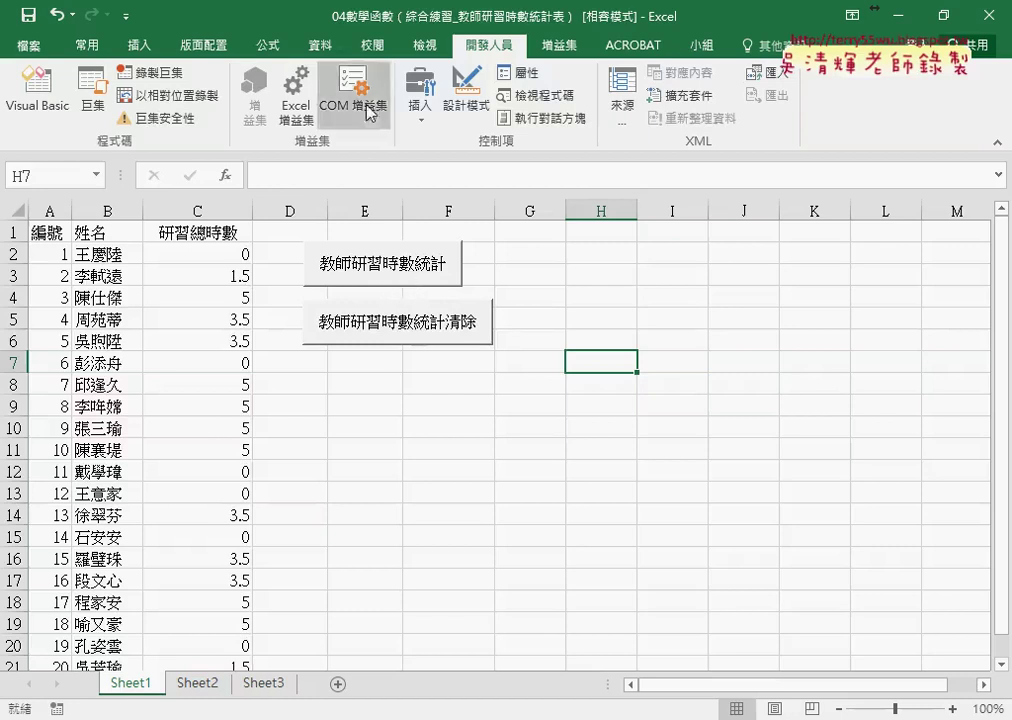
- Protect Sheet1 with a password, then try the clear button on the protected sheet
click(367, 46)
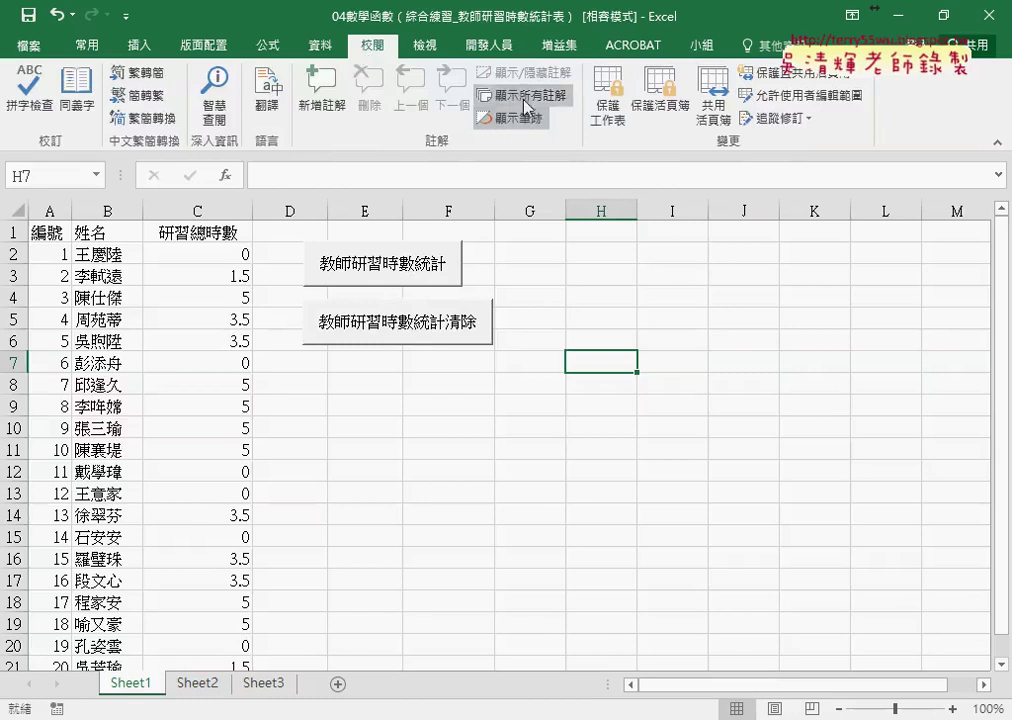
click(607, 105)
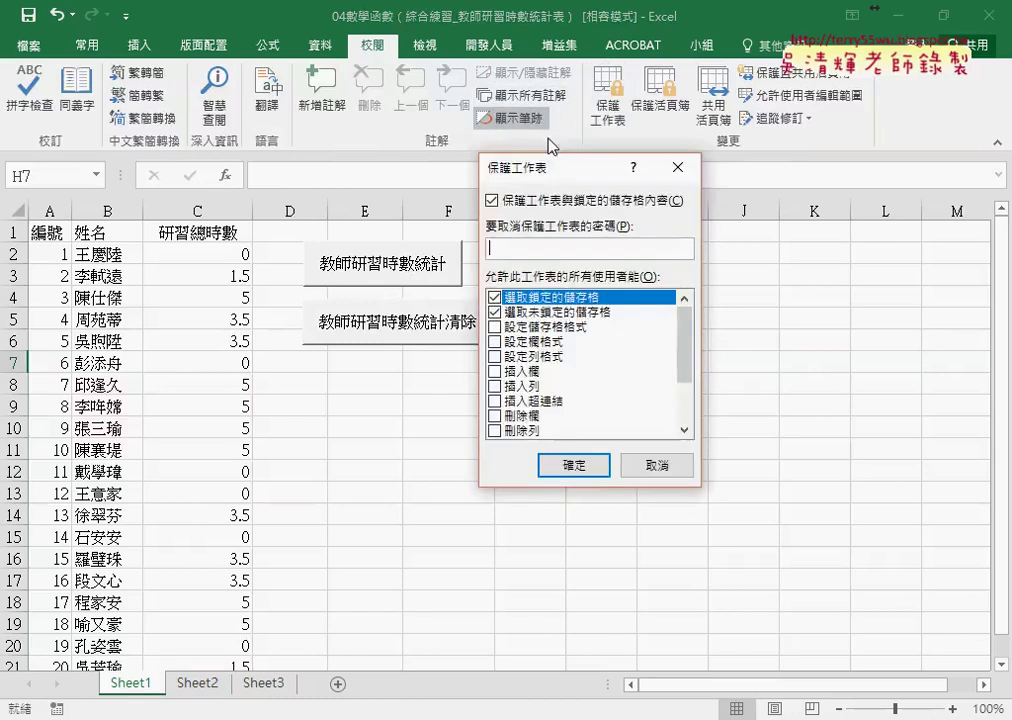
key(Return)
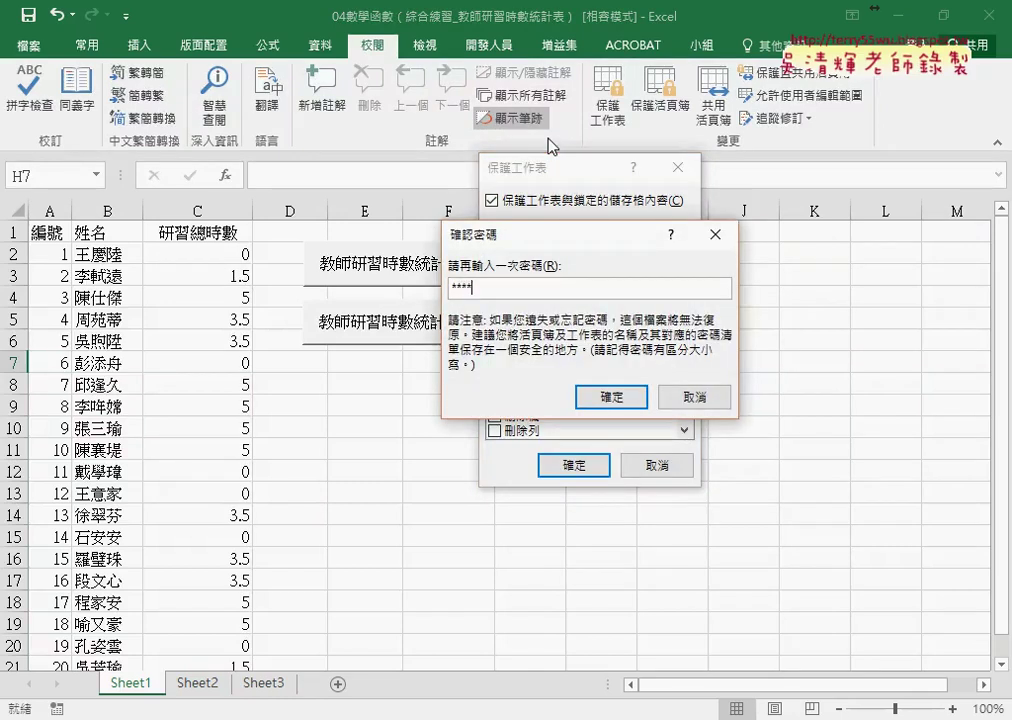
key(Return)
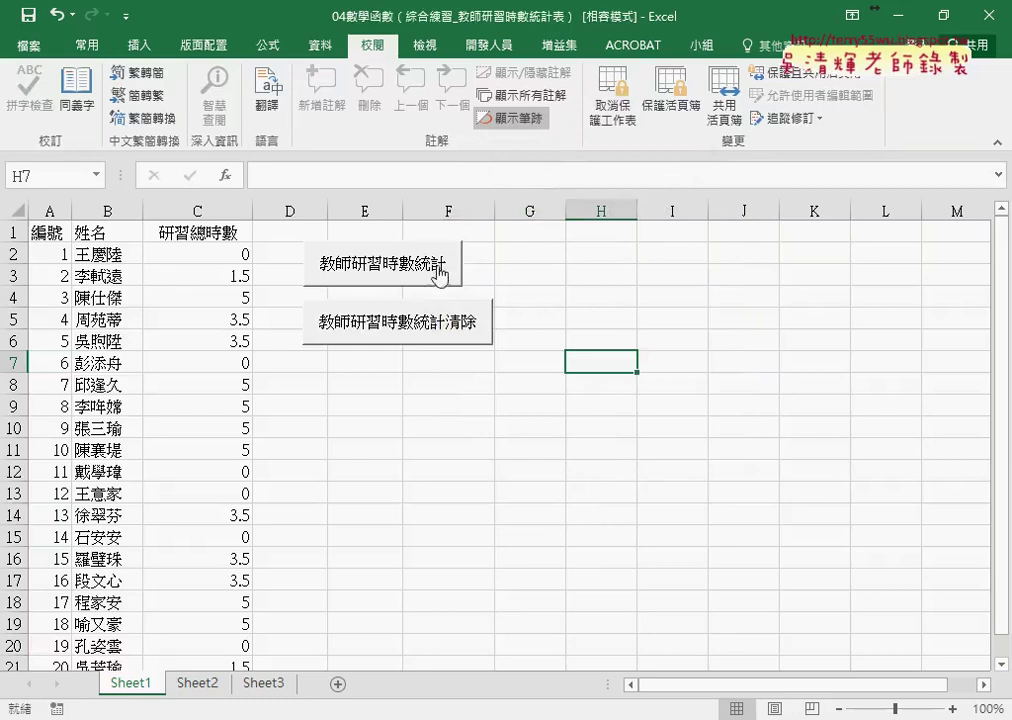
click(423, 332)
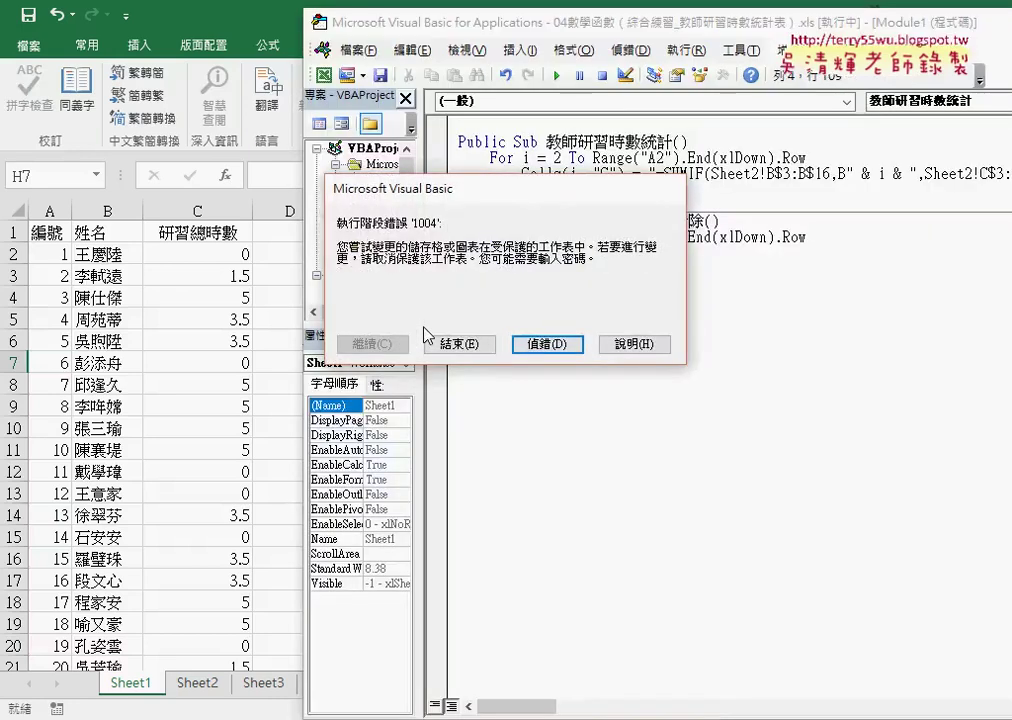
- Debug error 1004 and select the "" in the halted Cells(i, "C") line
click(550, 343)
double_click(656, 253)
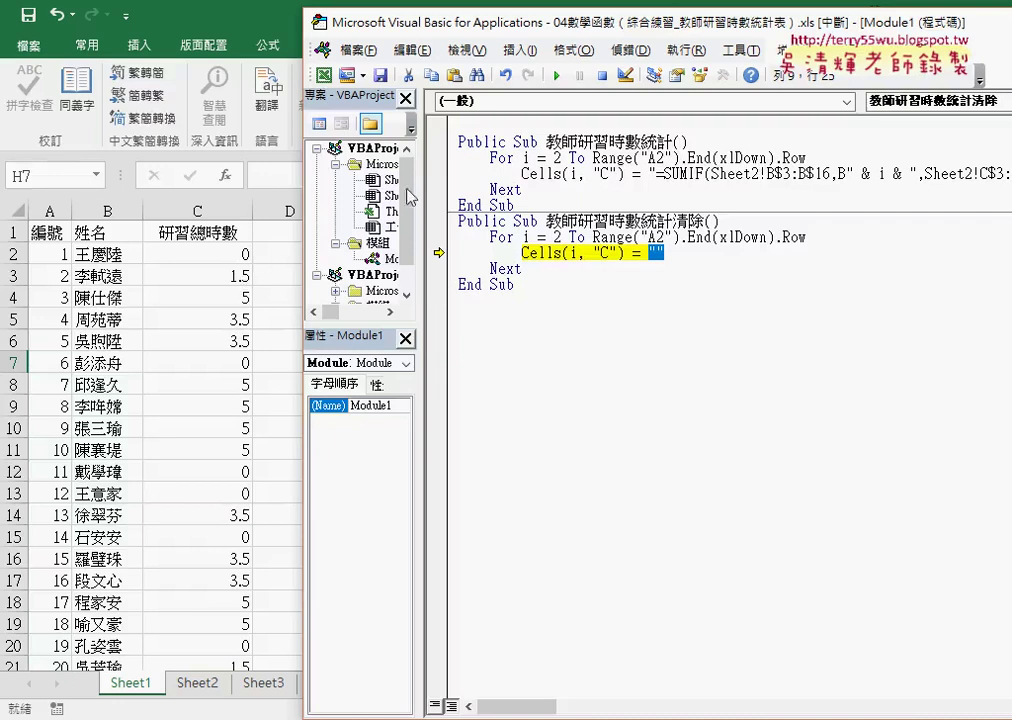
- Reset the halted macro and select the whole 教師研習時數統計清除 Sub
click(603, 75)
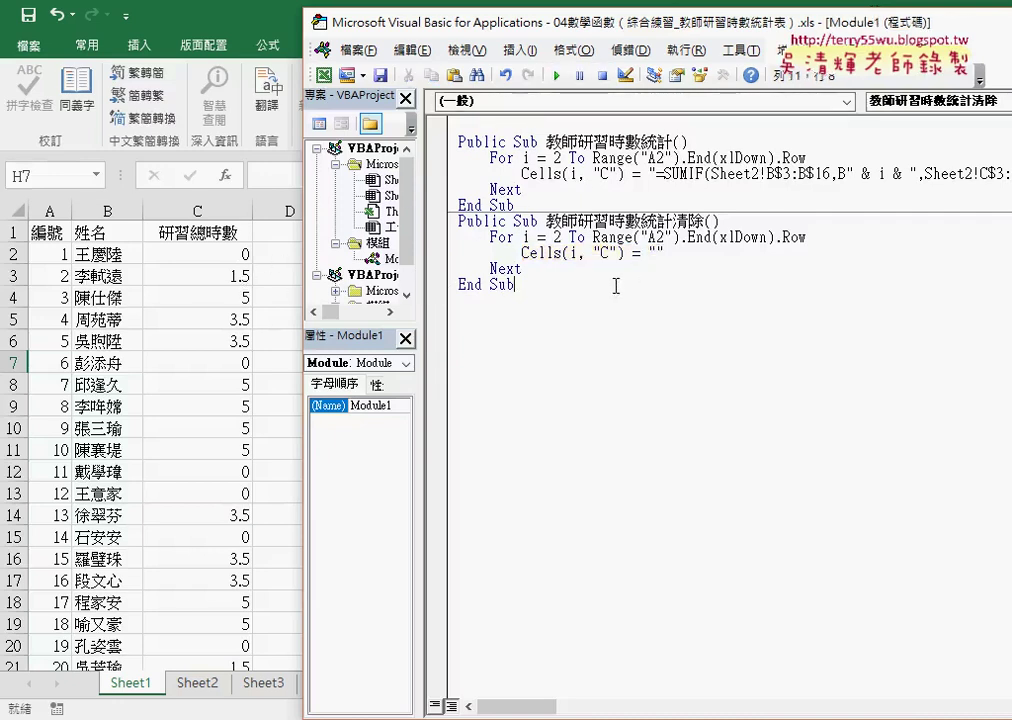
drag(443, 284, 443, 220)
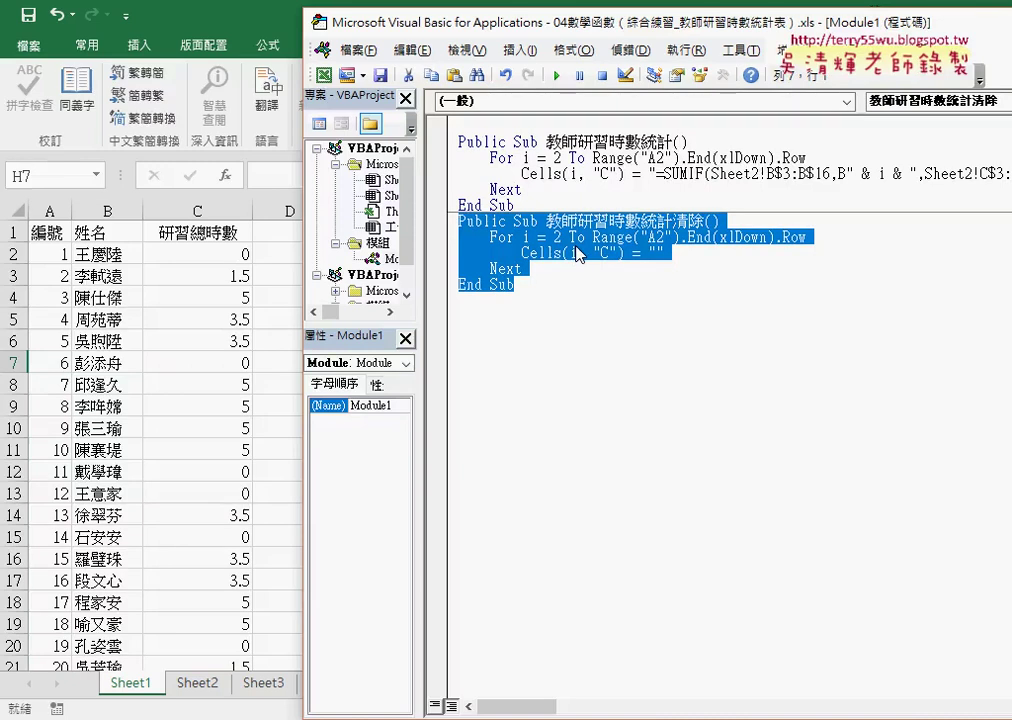